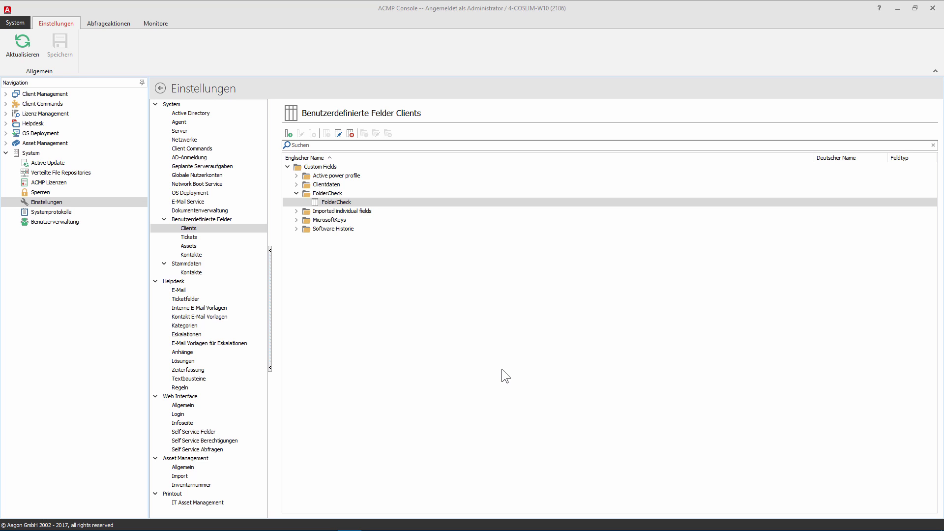
# Start a new field in the FolderCheck table of the client custom fields and name it FolderCheck.
pyautogui.click(341, 201)
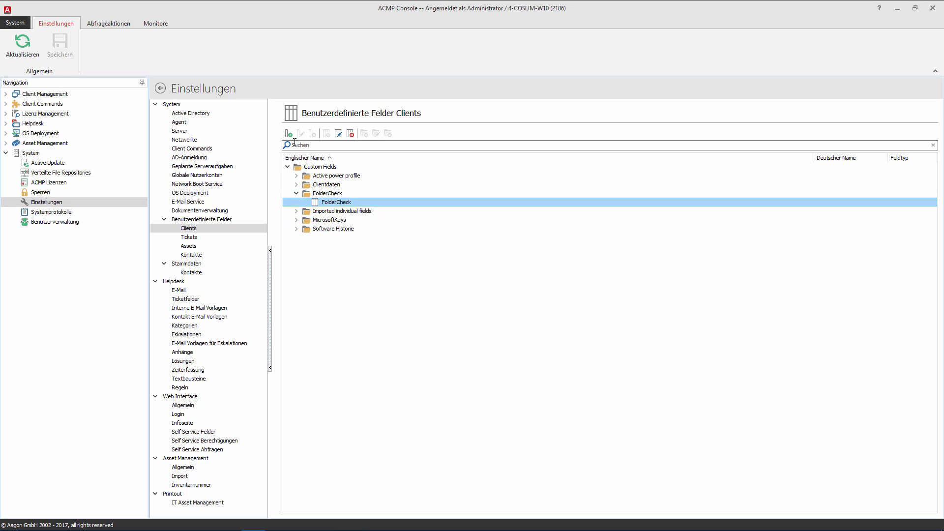
pyautogui.click(284, 132)
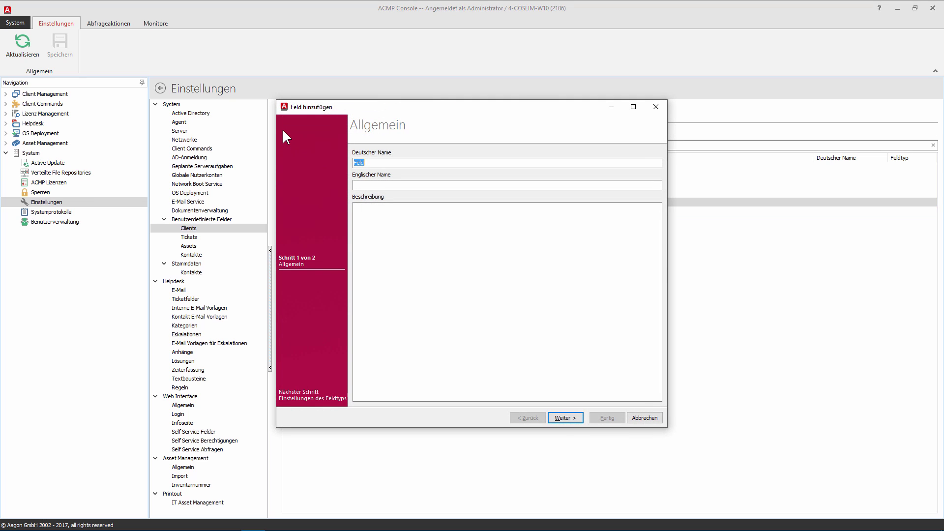
pyautogui.write('FolderCheck')
pyautogui.press('Return')
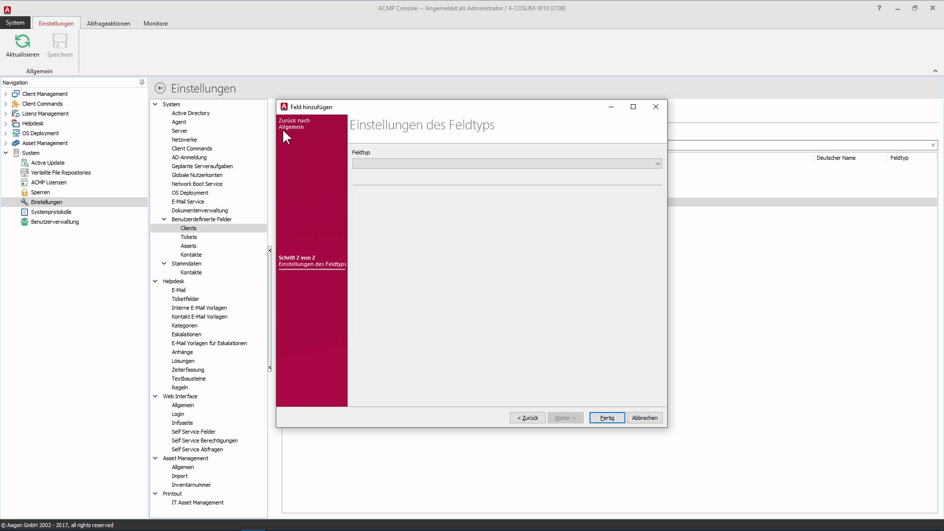
# Give the new field the type Zahl in the Speicher format, finish the wizard and save the settings.
pyautogui.click(379, 161)
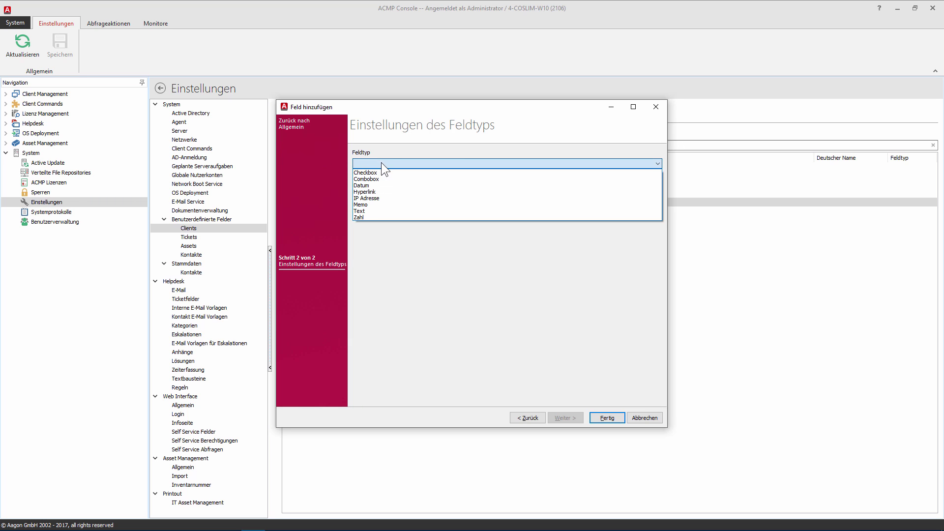
pyautogui.click(367, 217)
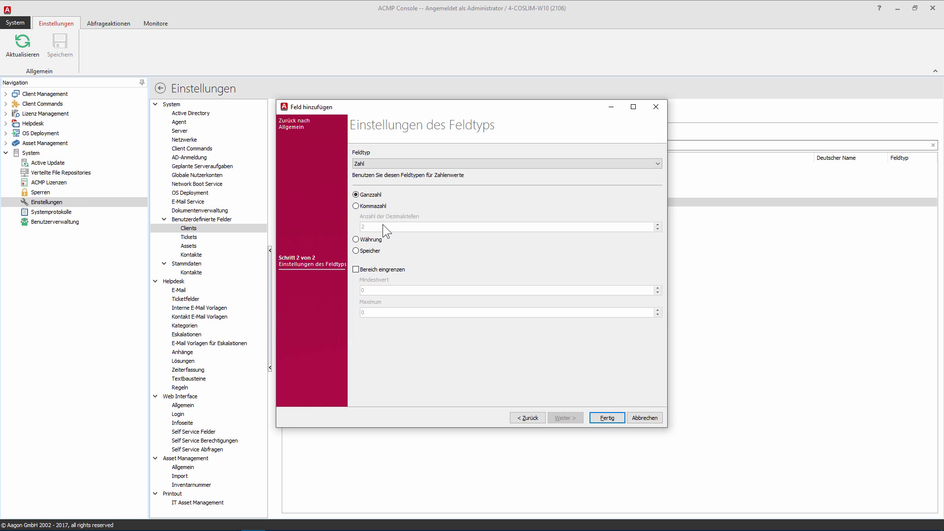
pyautogui.click(367, 252)
pyautogui.click(594, 417)
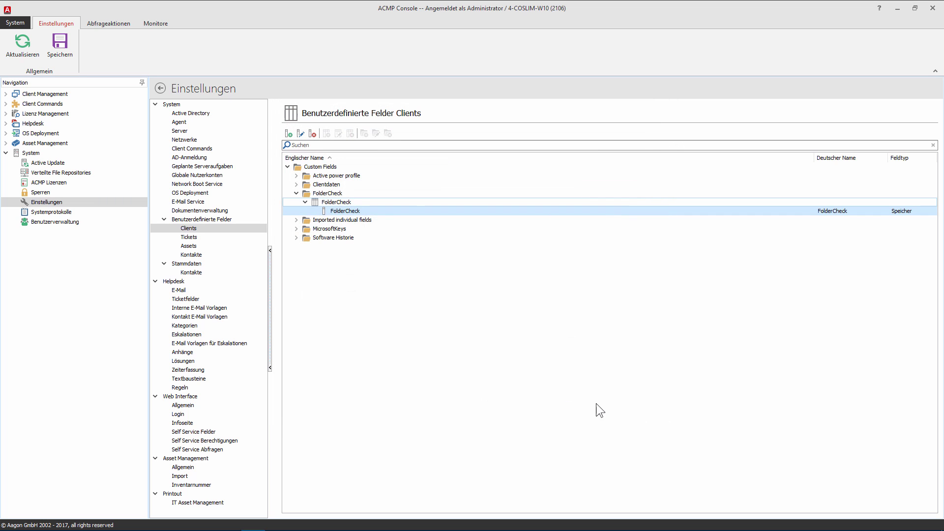
pyautogui.click(52, 48)
# Create a new Client Command in the Erstellen area of Client Commands and show its client script.
pyautogui.click(7, 155)
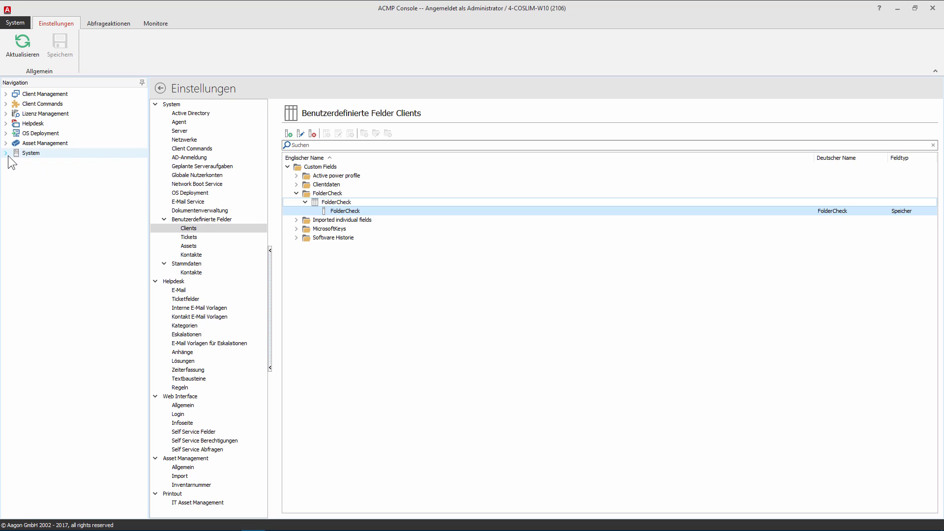
pyautogui.click(6, 104)
pyautogui.click(33, 114)
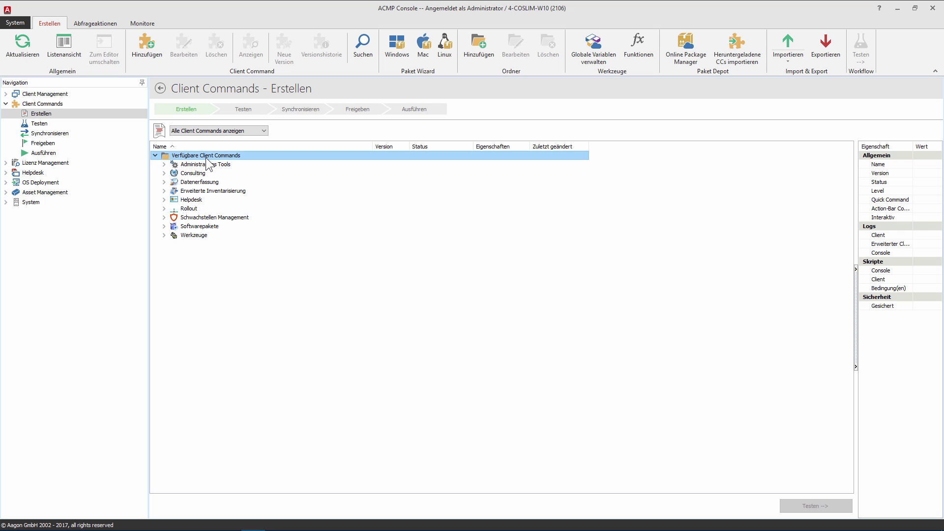
pyautogui.click(147, 48)
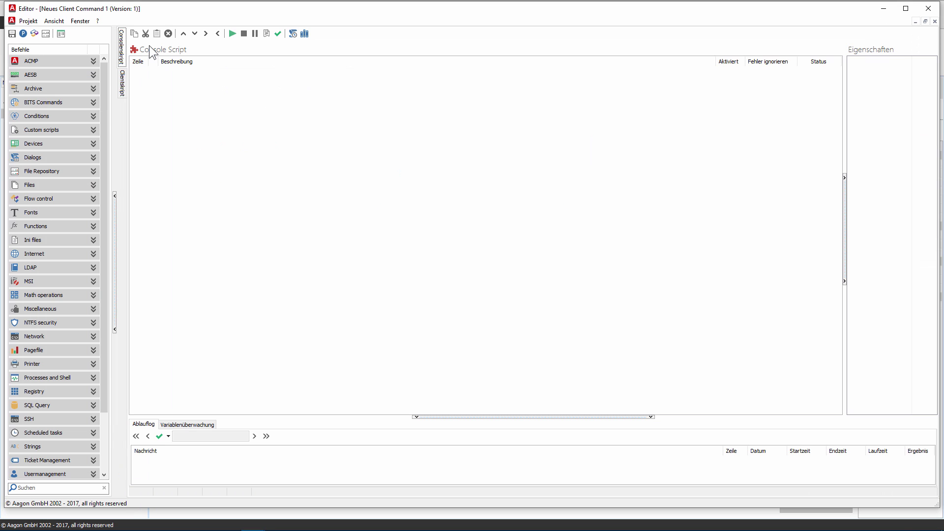
pyautogui.click(123, 84)
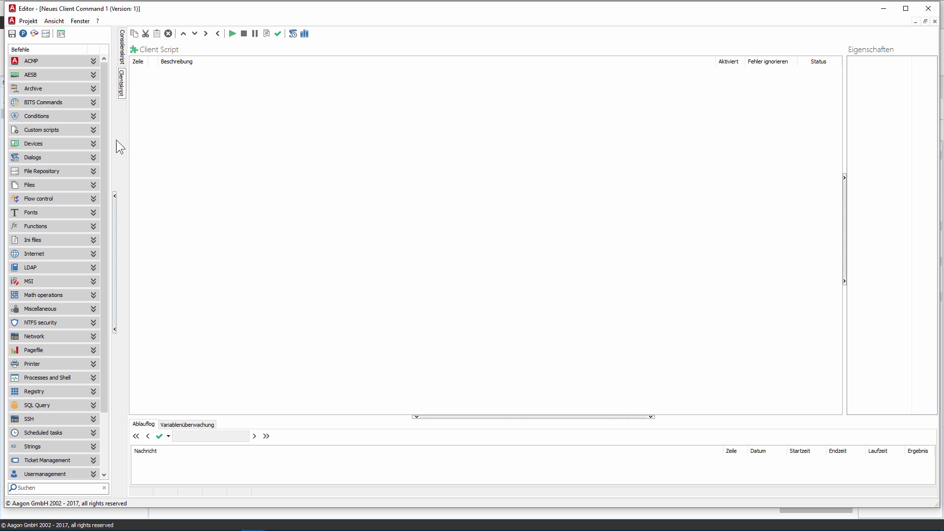
# Add a Set project variable command to the client script and create the variable FOLDERCHECK for it.
pyautogui.moveTo(107, 140); pyautogui.dragTo(116, 208)
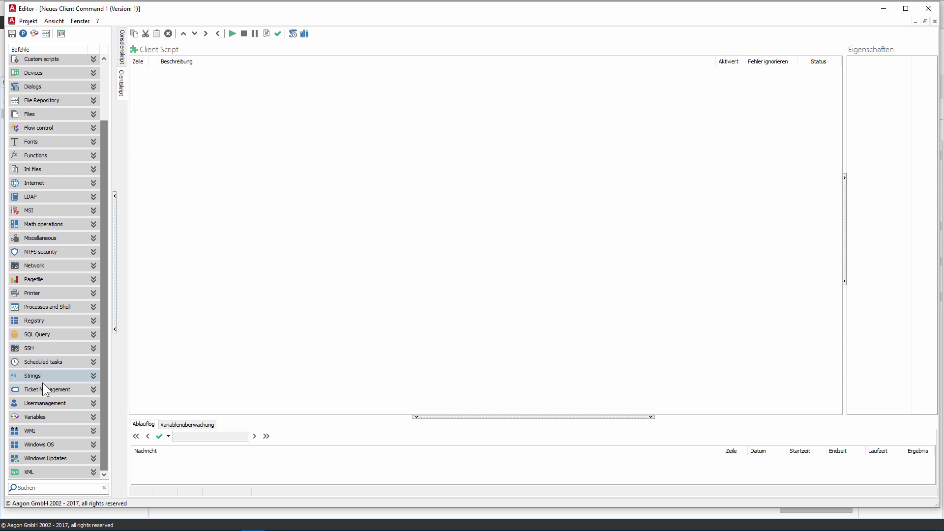
pyautogui.click(57, 415)
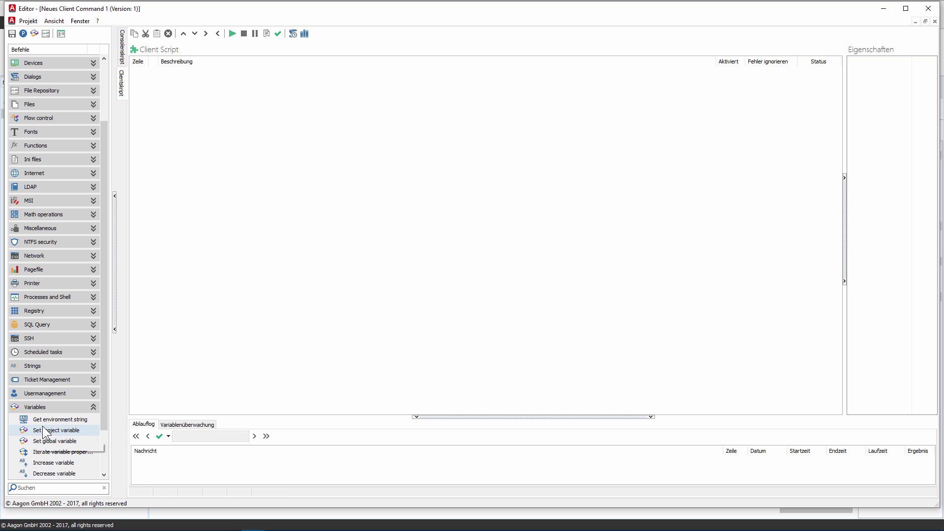
pyautogui.moveTo(47, 426); pyautogui.dragTo(247, 230)
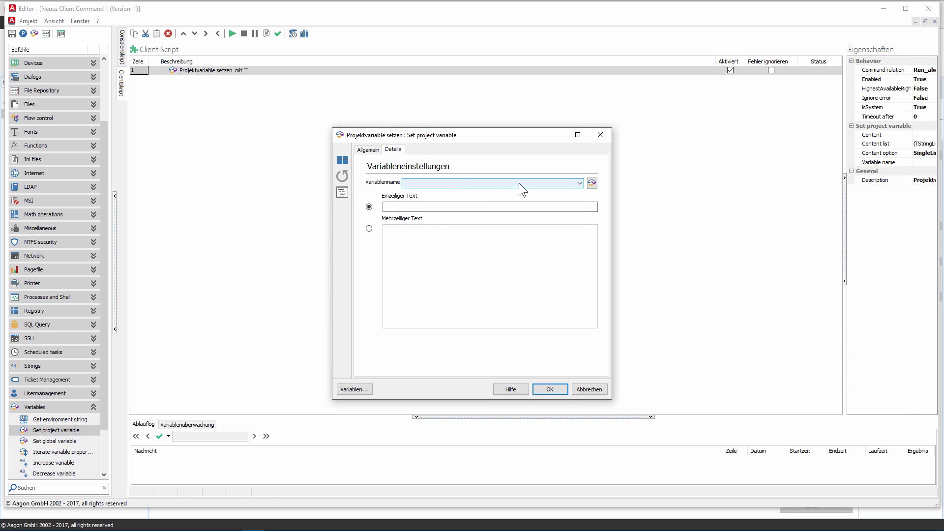
pyautogui.click(592, 184)
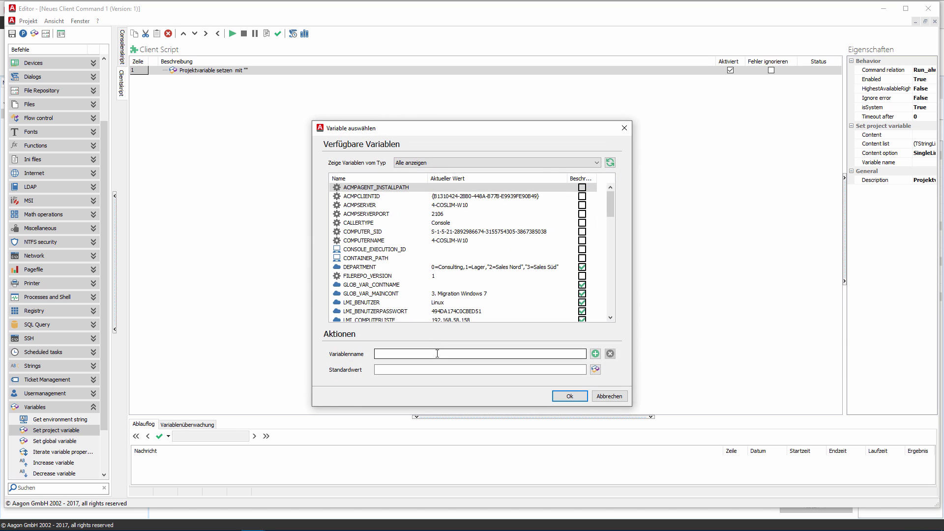
pyautogui.write('FOLDER')
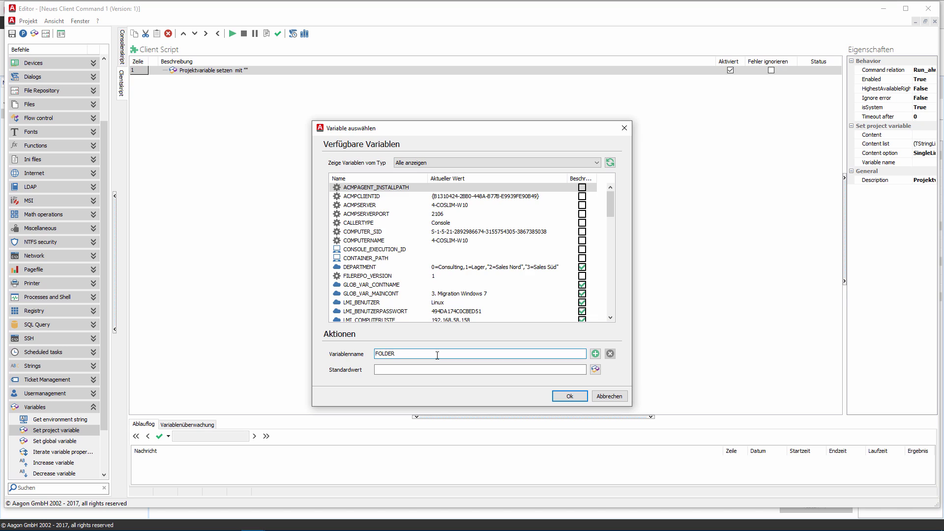
pyautogui.write('CHECK')
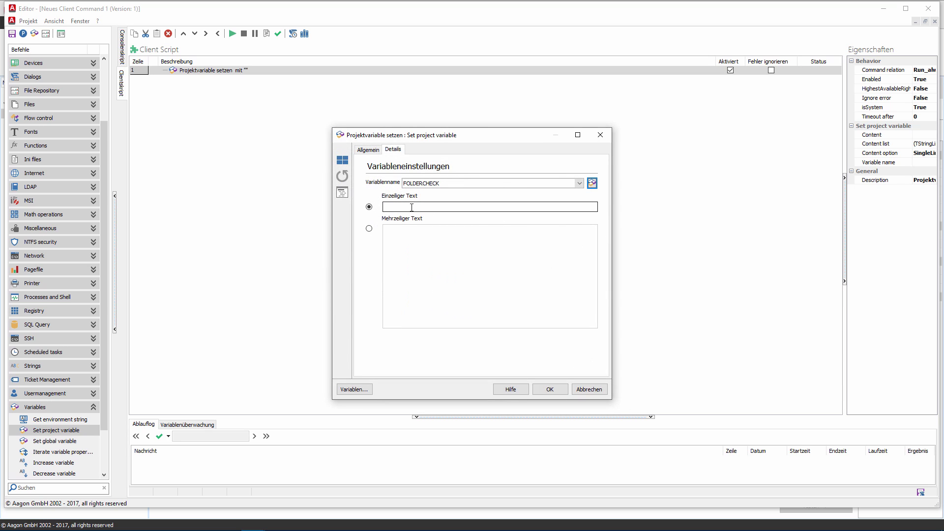
# Set the variable's single-line text to the system variable %SHELLFOLDER_USER_PROFILE%.
pyautogui.click(411, 207)
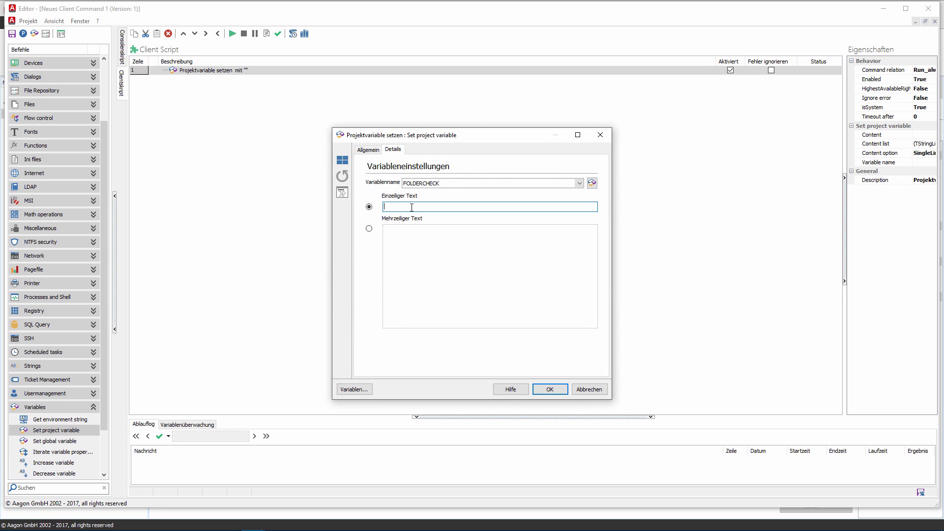
pyautogui.hotkey('ctrl', 'space')
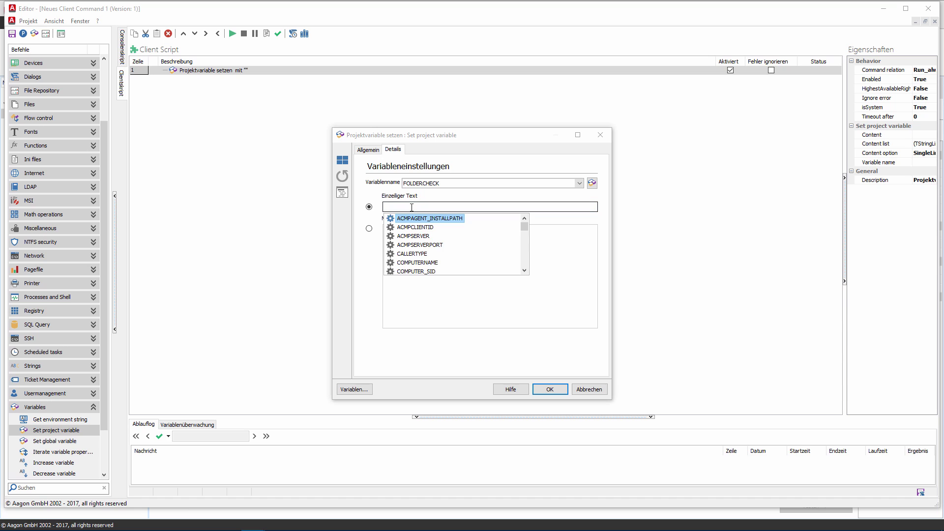
pyautogui.press('pagedown')
pyautogui.press('pagedown')
pyautogui.press('pagedown')
pyautogui.press('pagedown')
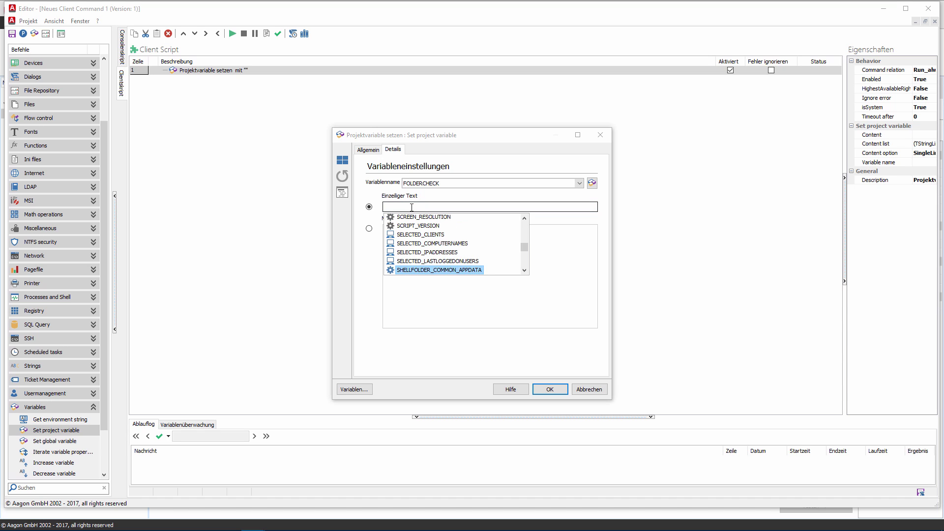
pyautogui.press('Down')
pyautogui.press('Down')
pyautogui.press('Down')
pyautogui.press('Down')
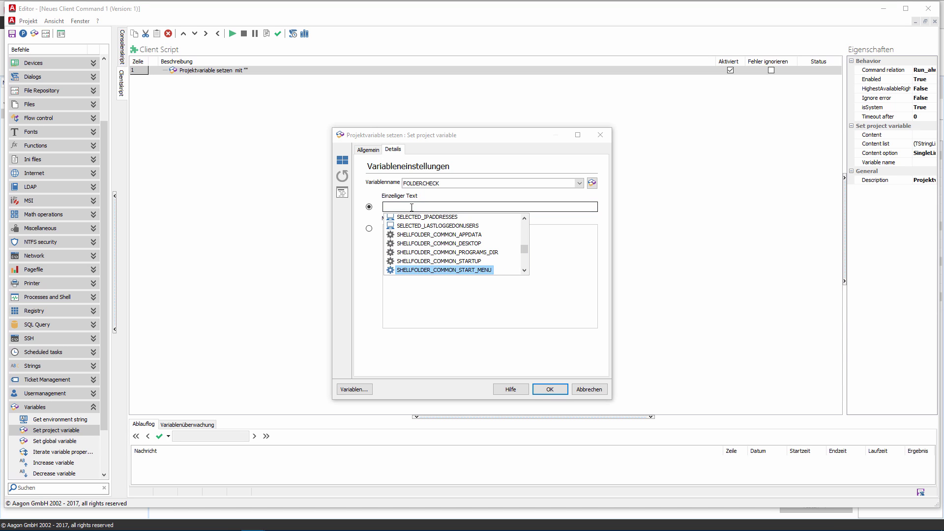
pyautogui.press('Down')
pyautogui.press('Down')
pyautogui.press('Up')
pyautogui.press('Up')
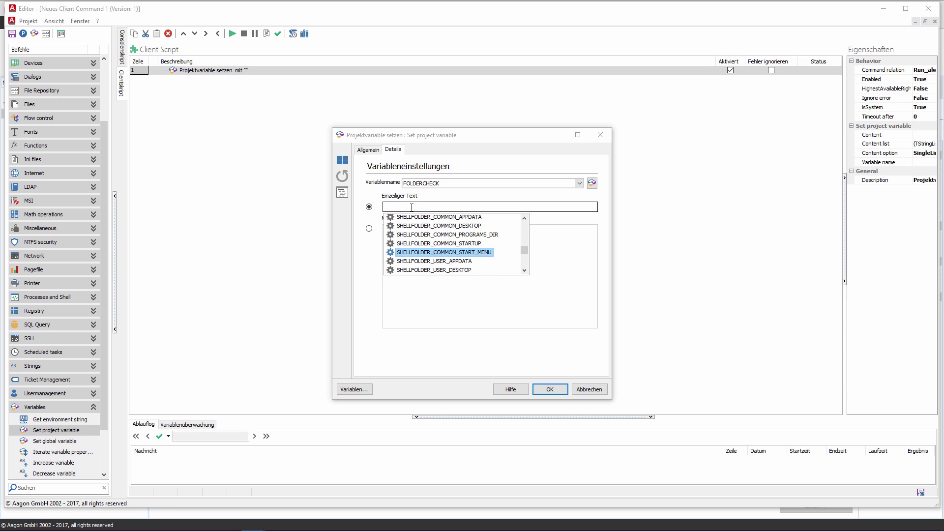
pyautogui.press('Down')
pyautogui.press('Down')
pyautogui.press('Down')
pyautogui.press('Down')
pyautogui.press('Down')
pyautogui.press('Down')
pyautogui.press('Down')
pyautogui.press('Down')
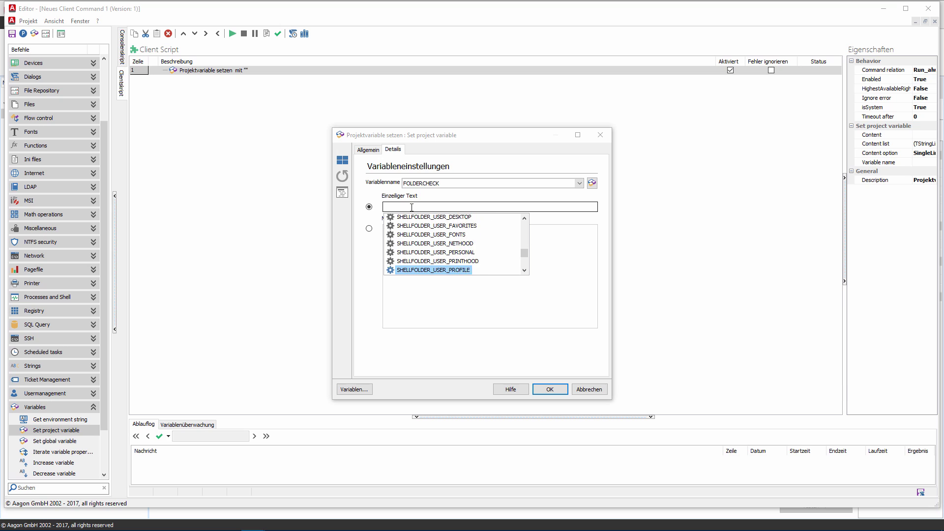
pyautogui.press('Down')
pyautogui.press('Up')
pyautogui.press('Return')
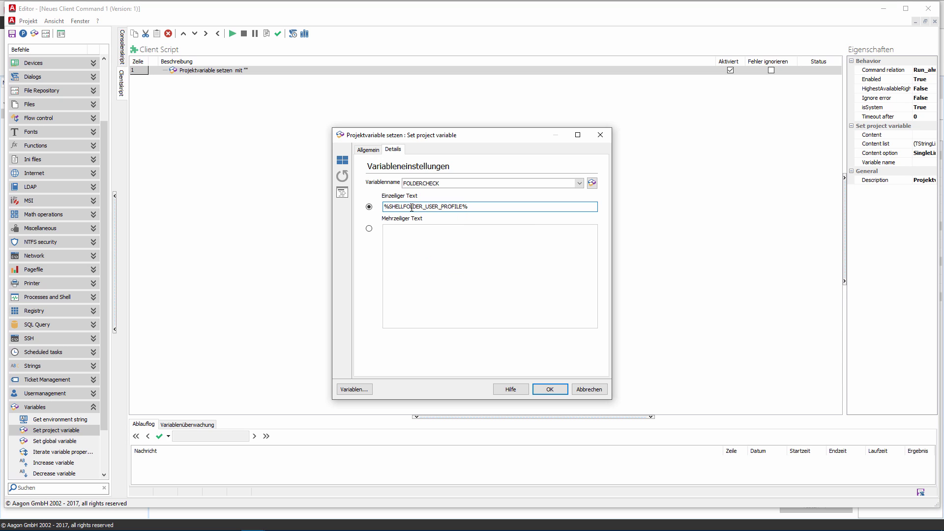
pyautogui.moveTo(477, 209); pyautogui.dragTo(383, 206)
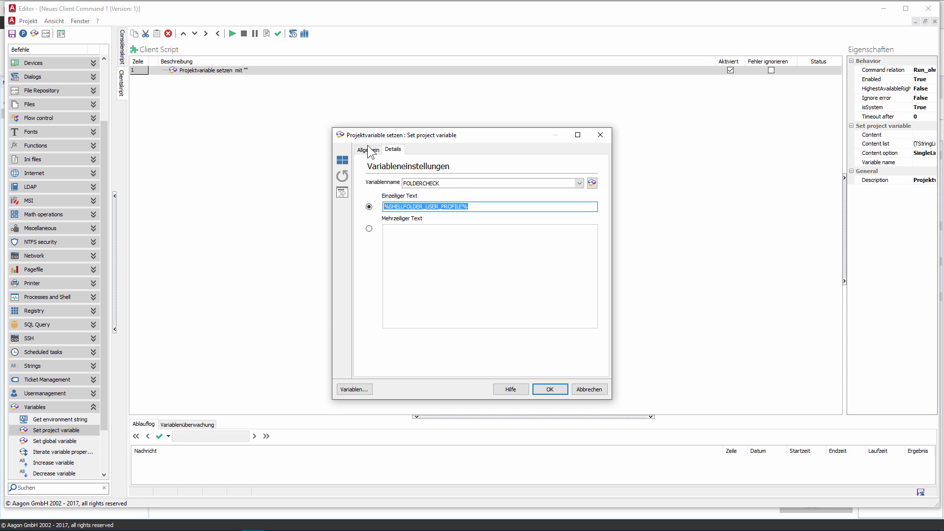
# Set the project variable command to run as Benutzer and confirm the command.
pyautogui.click(368, 149)
pyautogui.click(438, 366)
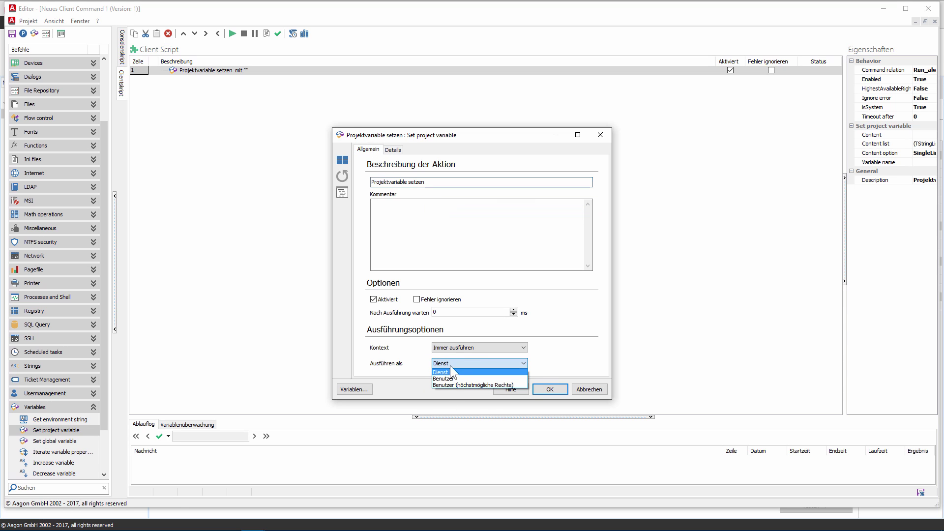
pyautogui.click(455, 377)
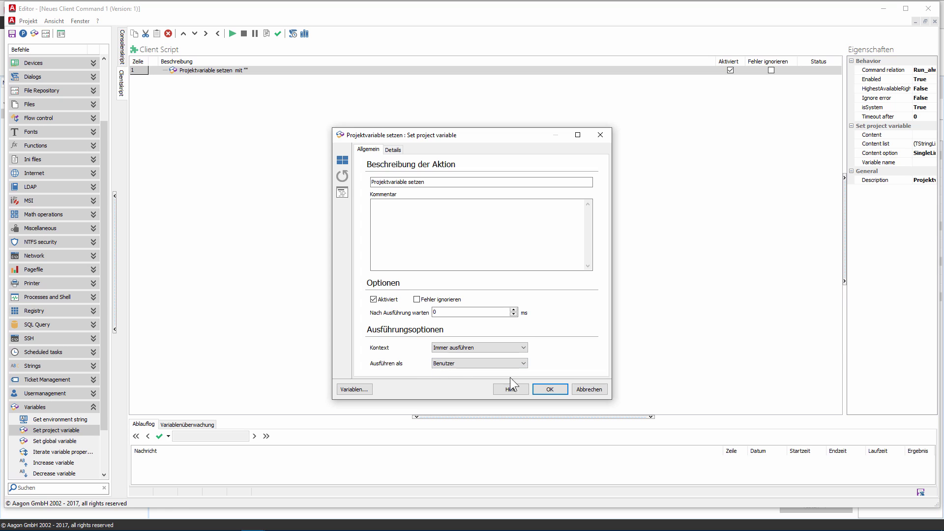
pyautogui.click(549, 389)
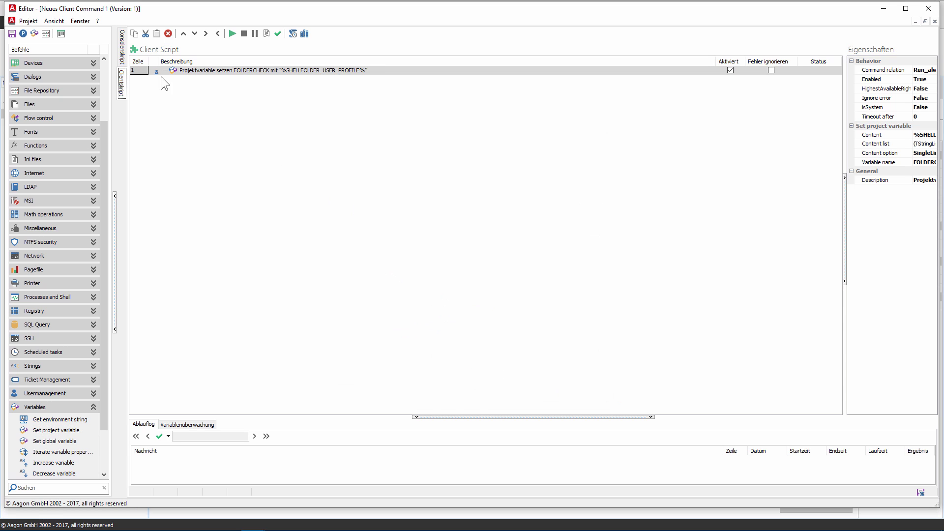
# Add an Execute PowerShell script command below the project variable line and maximize its settings window.
pyautogui.click(83, 406)
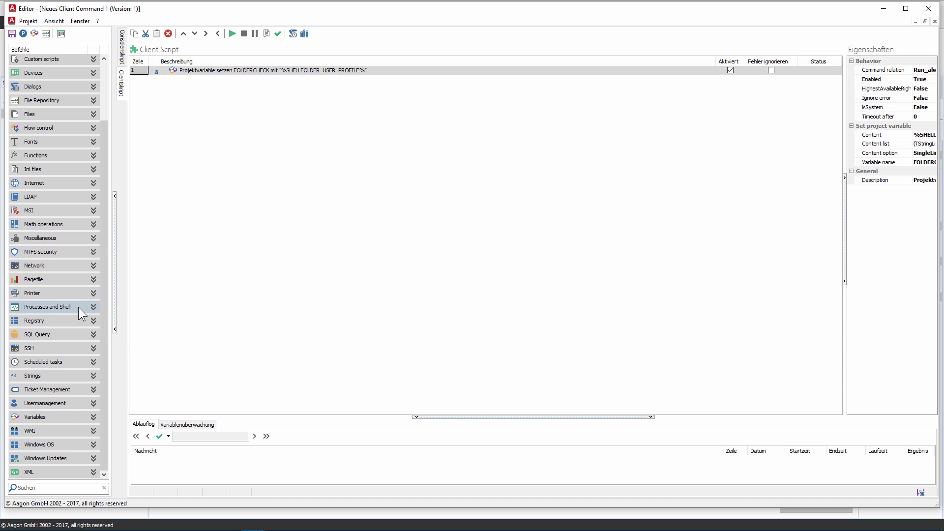
pyautogui.click(79, 307)
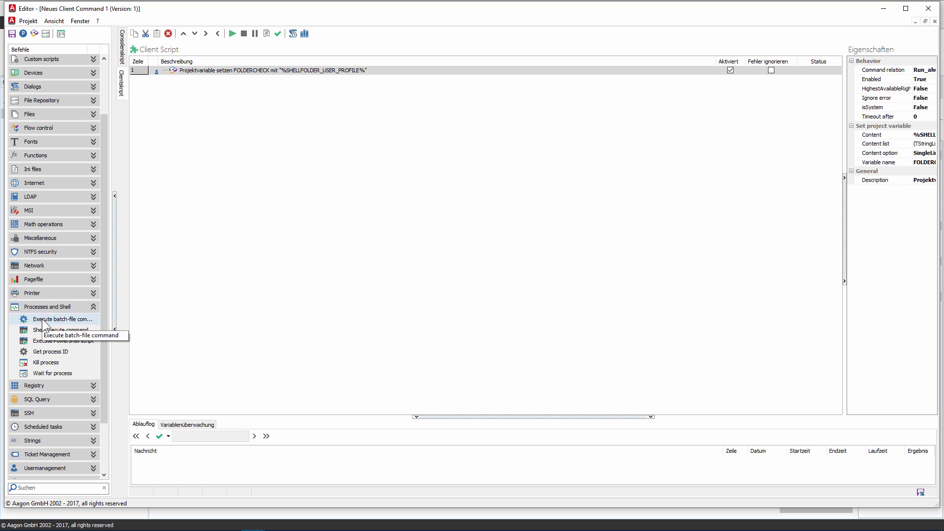
pyautogui.moveTo(59, 340); pyautogui.dragTo(283, 216)
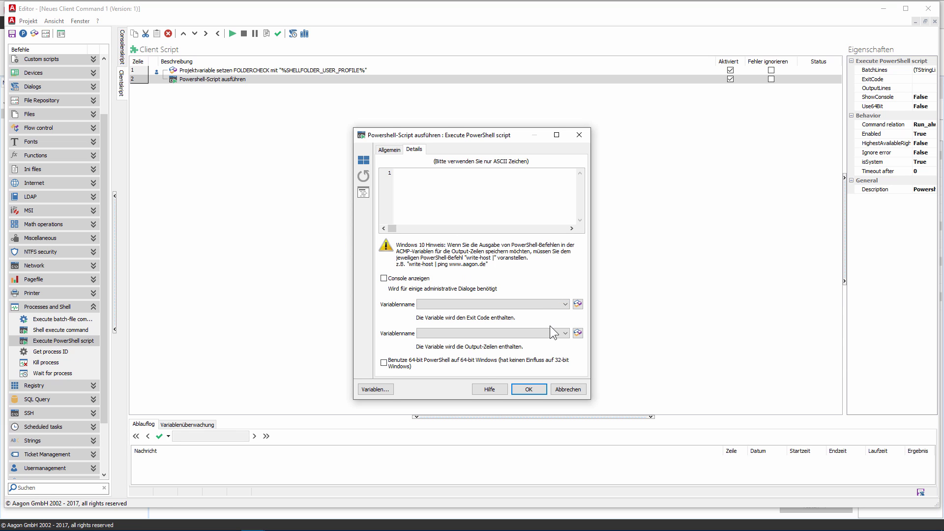
pyautogui.click(556, 135)
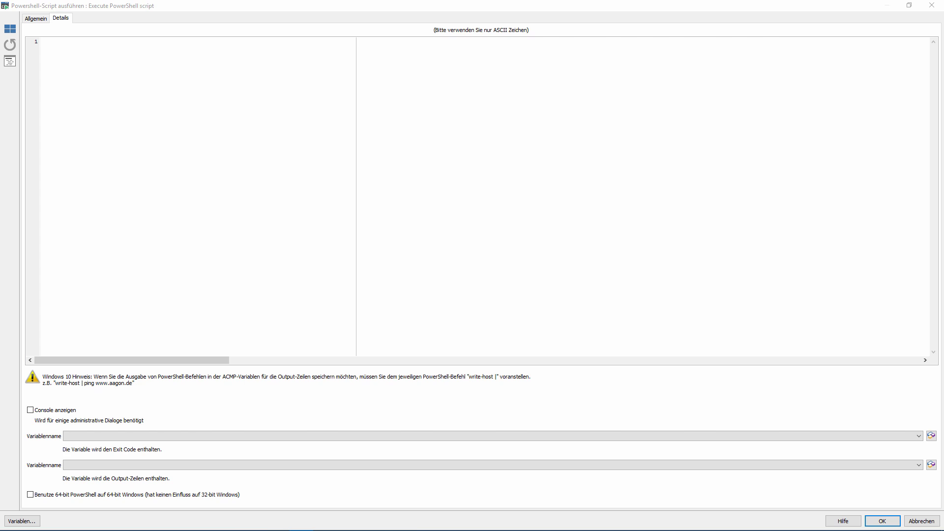
# Copy the whole two-line profile size script from Windows PowerShell ISE and paste it into the command's script editor.
pyautogui.moveTo(0, 190); pyautogui.dragTo(701, 115)
pyautogui.click(463, 173)
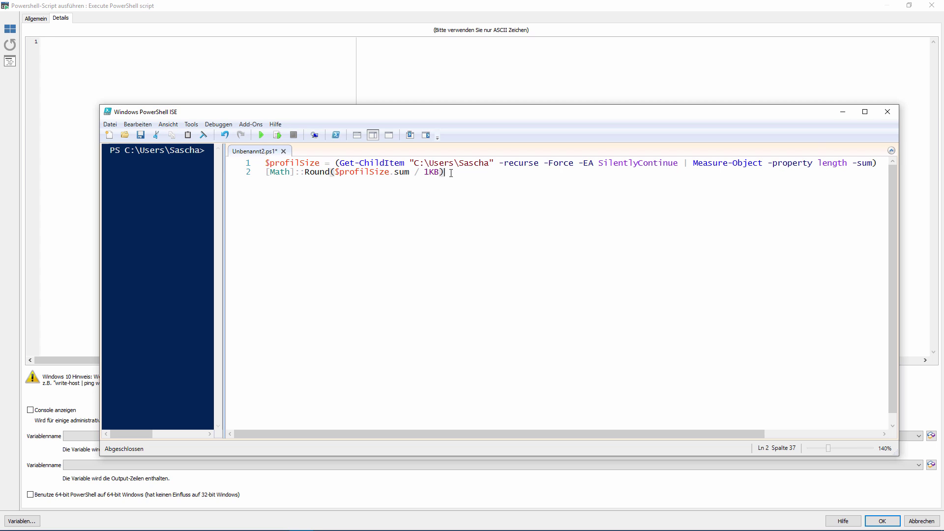
pyautogui.hotkey('ctrl', 'a')
pyautogui.hotkey('ctrl', 'c')
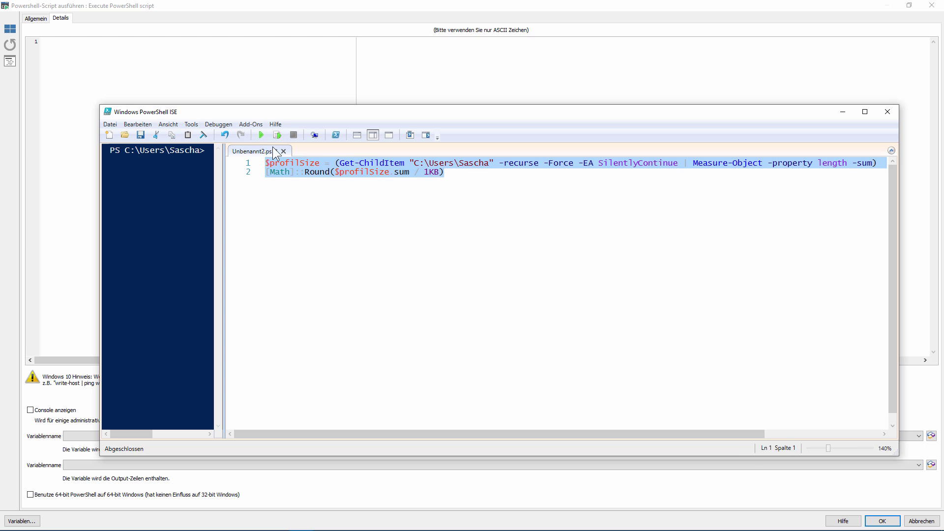
pyautogui.click(836, 117)
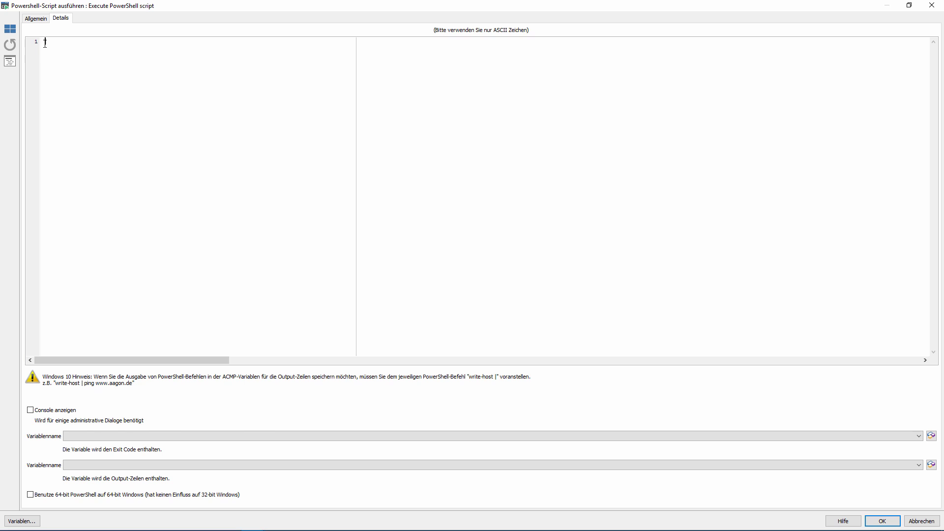
pyautogui.hotkey('ctrl', 'v')
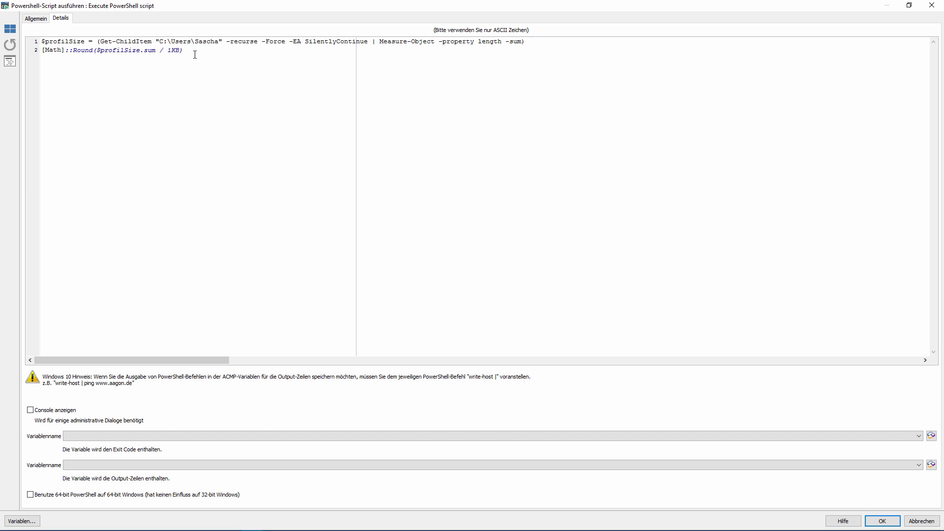
# Replace the quoted user folder path in the script's Get-ChildItem call with the project variable %FOLDERCHECK%.
pyautogui.click(219, 43)
pyautogui.press('BackSpace')
pyautogui.press('BackSpace')
pyautogui.press('BackSpace')
pyautogui.press('BackSpace')
pyautogui.press('BackSpace')
pyautogui.press('BackSpace')
pyautogui.press('BackSpace')
pyautogui.press('BackSpace')
pyautogui.press('BackSpace')
pyautogui.press('BackSpace')
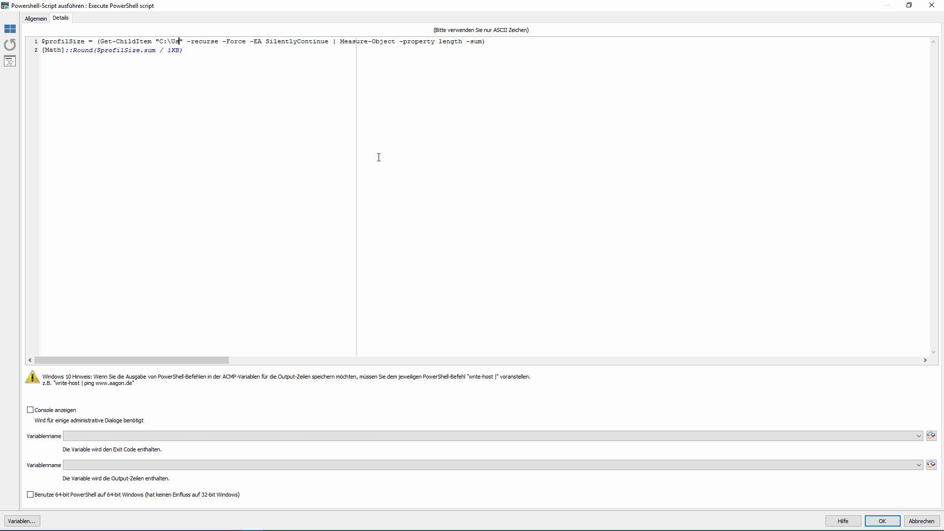
pyautogui.press('BackSpace')
pyautogui.press('BackSpace')
pyautogui.press('BackSpace')
pyautogui.press('BackSpace')
pyautogui.press('BackSpace')
pyautogui.hotkey('ctrl', 'space')
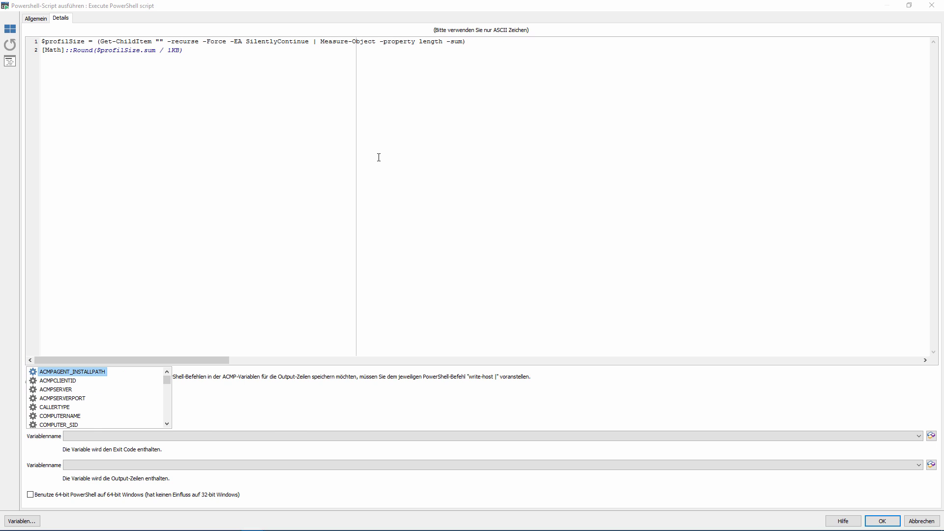
pyautogui.press('Down')
pyautogui.press('Down')
pyautogui.press('Down')
pyautogui.press('Down')
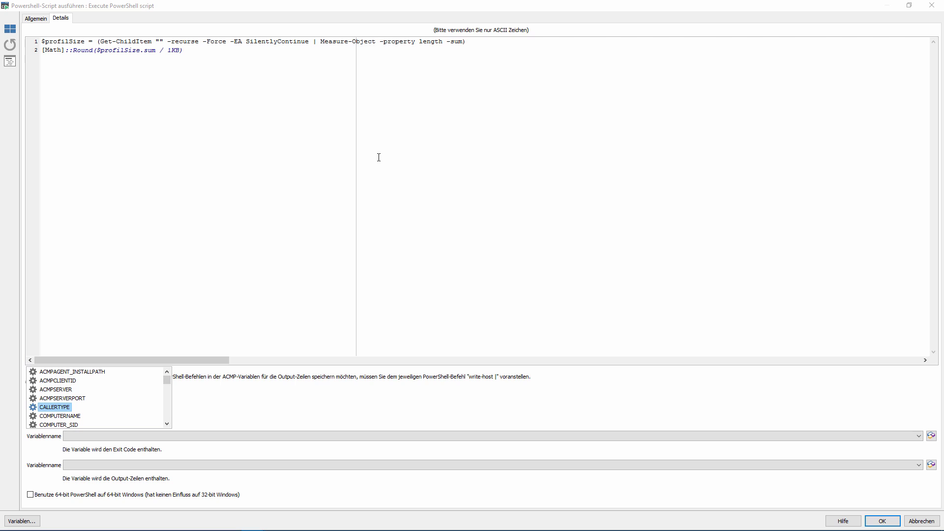
pyautogui.press('Down')
pyautogui.press('Down')
pyautogui.press('Down')
pyautogui.press('Down')
pyautogui.press('Down')
pyautogui.press('Down')
pyautogui.press('Down')
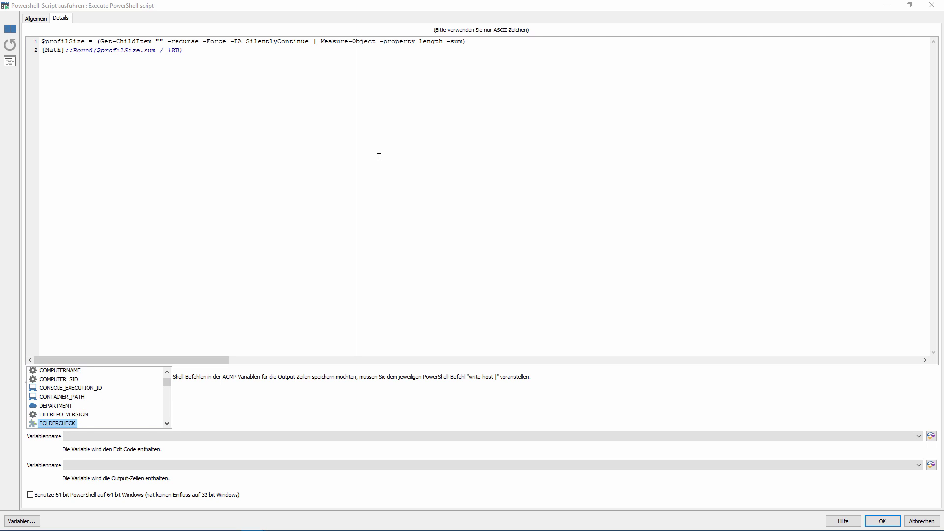
pyautogui.press('Return')
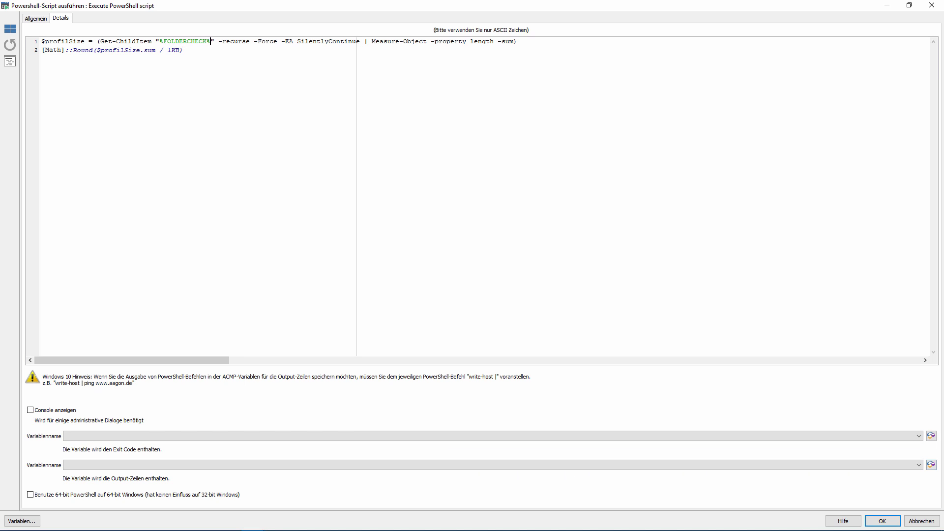
# Store the script's output lines in a new variable FOLDERSIZE, enable 64-bit PowerShell on 64-bit Windows and confirm the command.
pyautogui.click(908, 468)
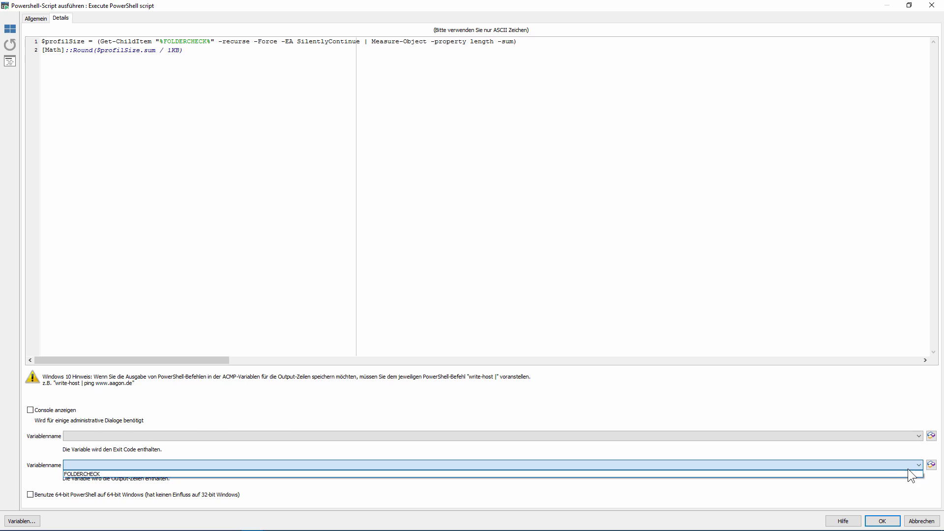
pyautogui.click(875, 473)
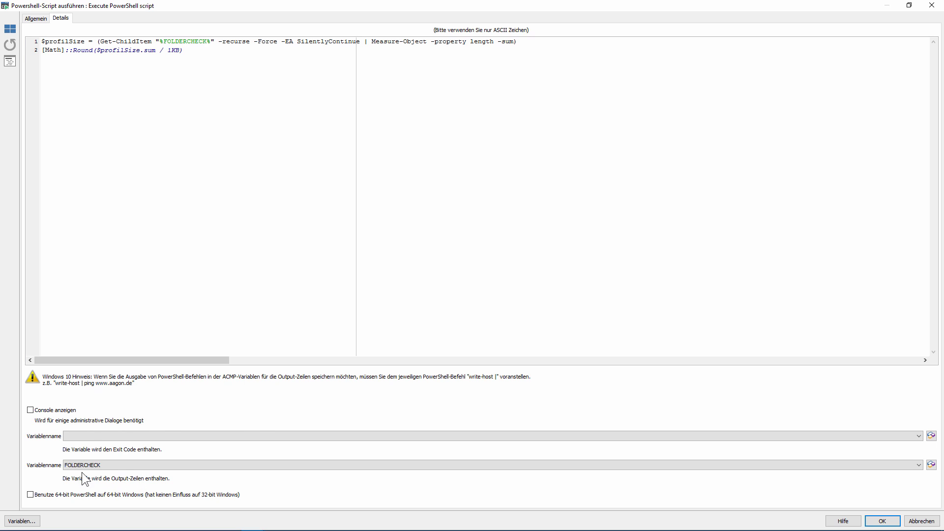
pyautogui.click(930, 464)
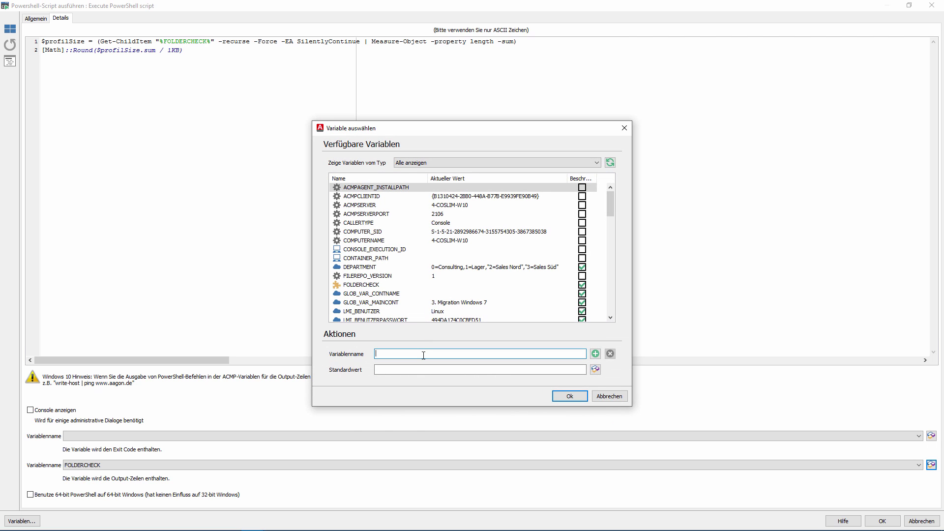
pyautogui.write('FOLDERSIZE')
pyautogui.press('Return')
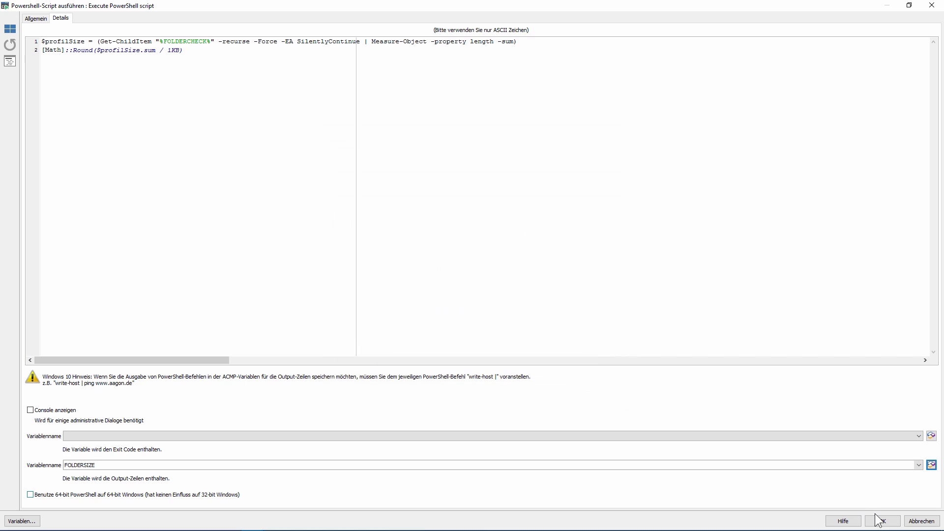
pyautogui.click(137, 493)
pyautogui.click(882, 521)
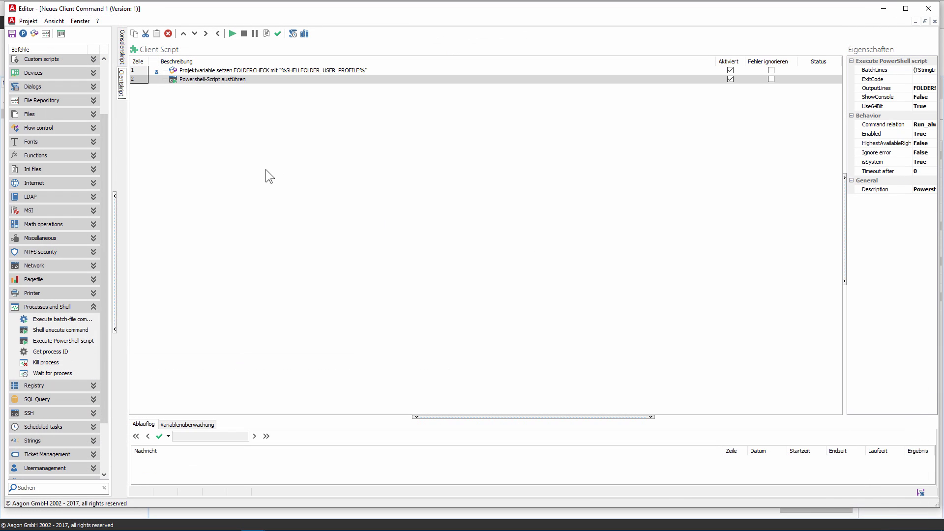
# Add an ACMP Store Value on server (Client) command below the PowerShell script line.
pyautogui.click(93, 301)
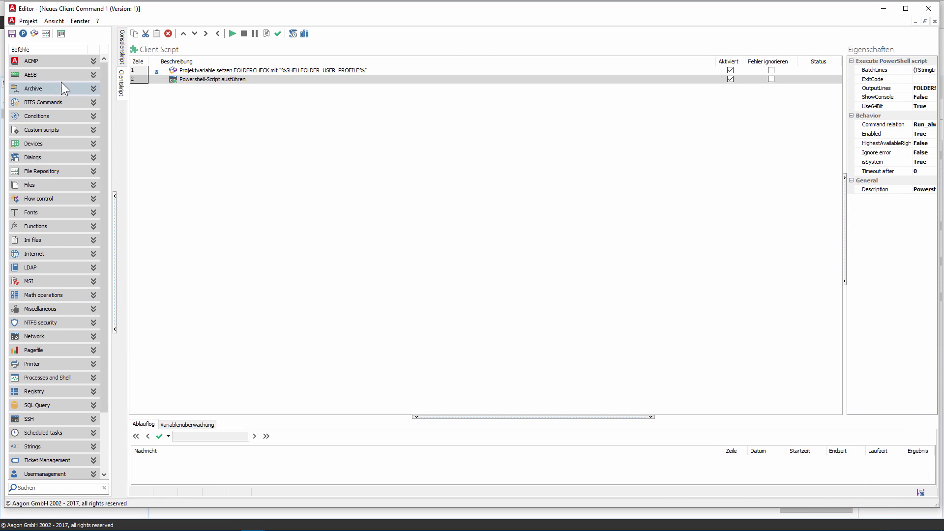
pyautogui.click(55, 61)
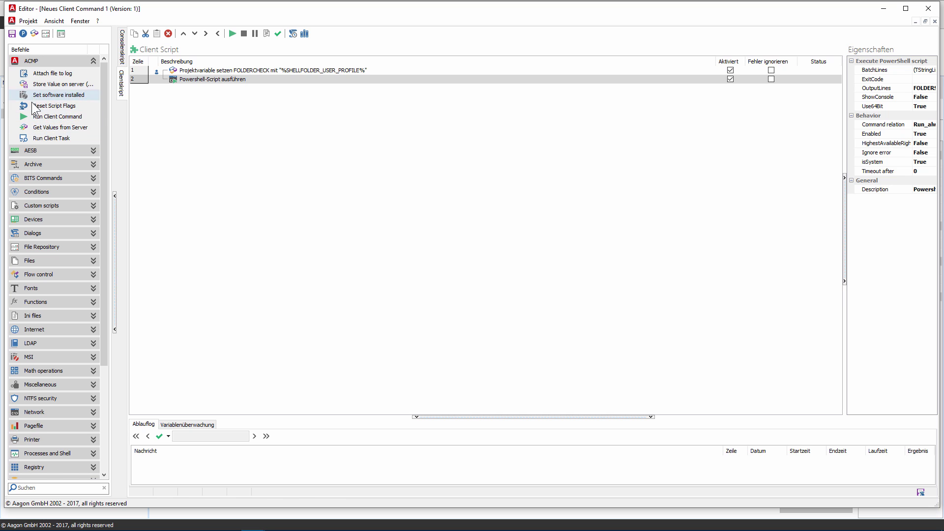
pyautogui.moveTo(74, 89); pyautogui.dragTo(243, 150)
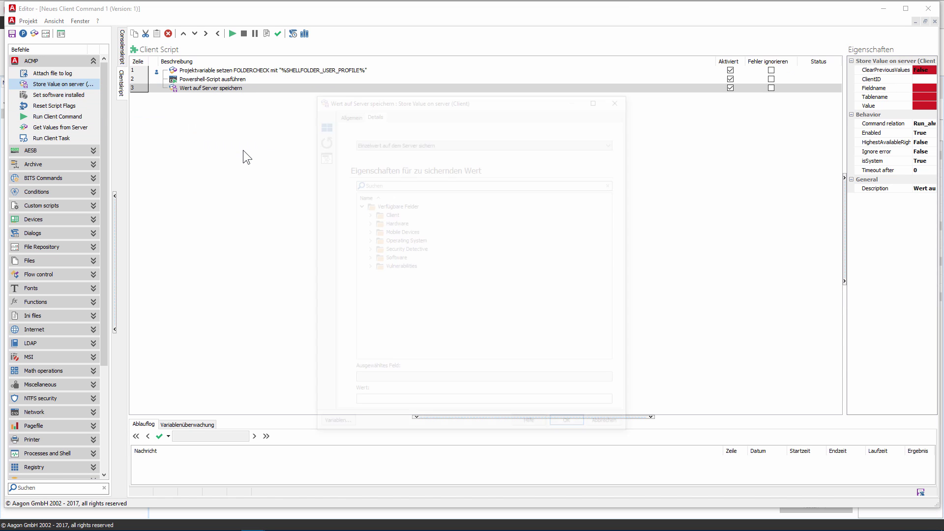
# Select the FolderCheck field from the Client custom fields as the field in which the value is saved.
pyautogui.click(367, 216)
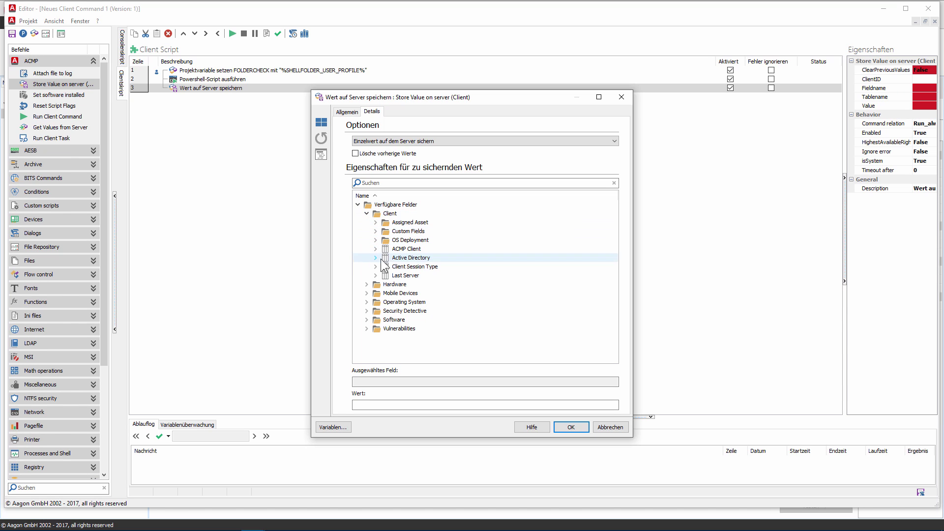
pyautogui.click(374, 231)
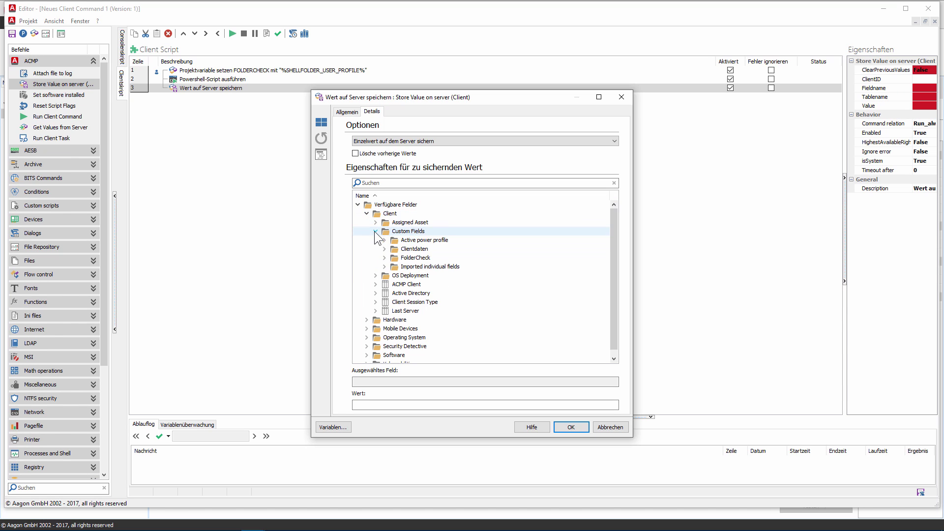
pyautogui.click(385, 256)
pyautogui.click(385, 257)
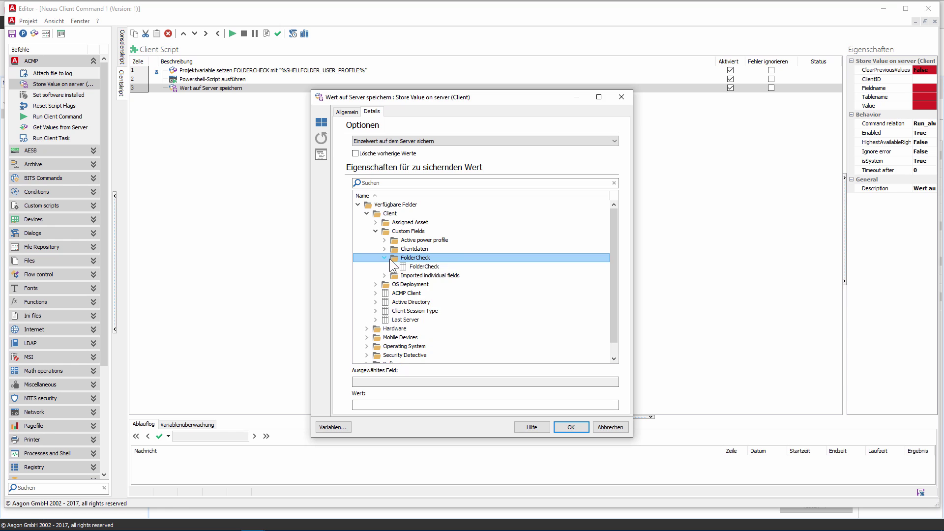
pyautogui.click(394, 267)
pyautogui.click(415, 275)
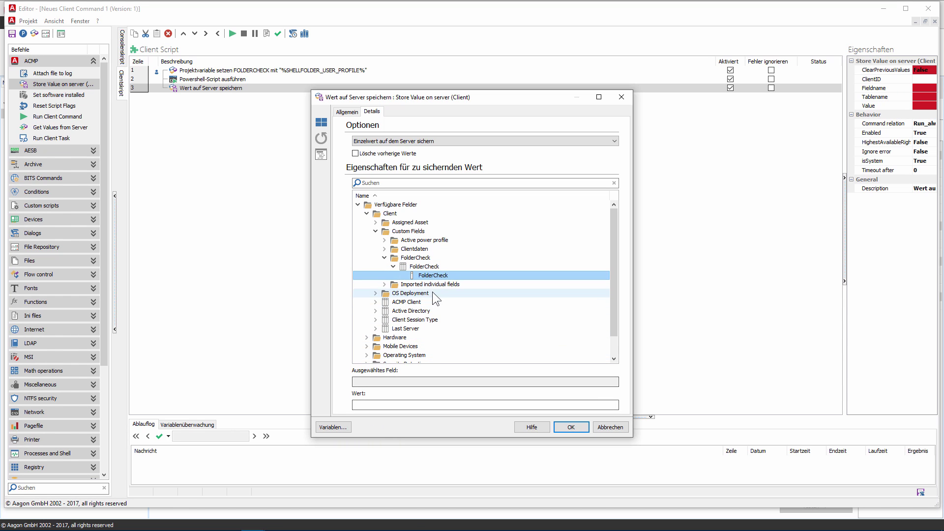
pyautogui.doubleClick(429, 274)
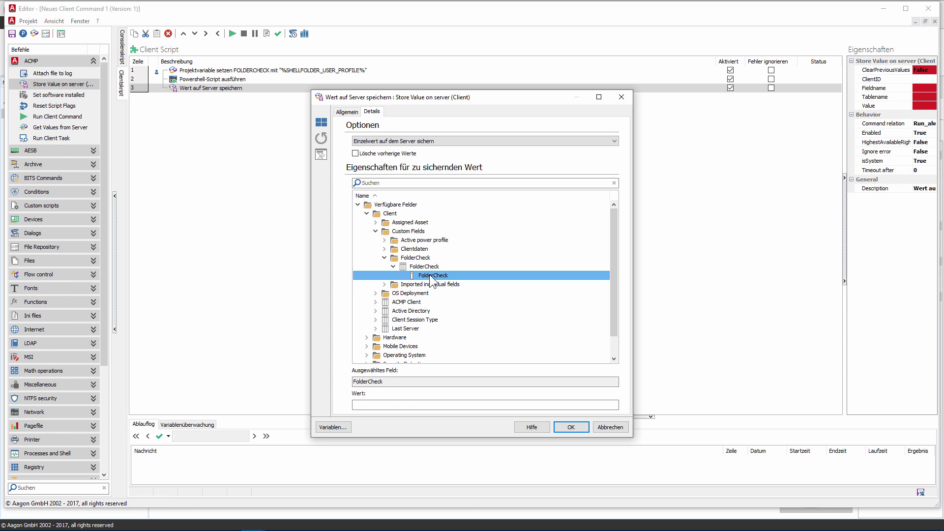
# Set the value to store to the variable %FOLDERSIZE% and confirm the command.
pyautogui.click(400, 404)
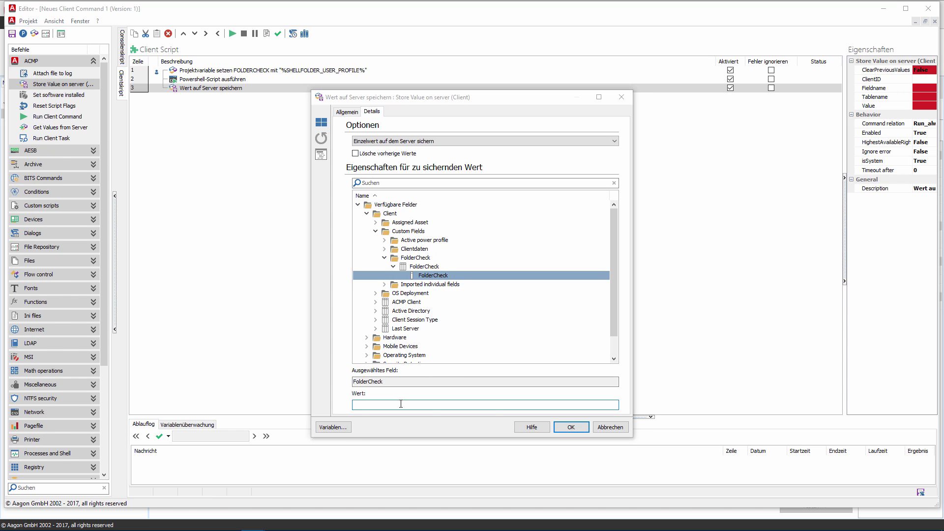
pyautogui.write('%')
pyautogui.press('Down')
pyautogui.press('Down')
pyautogui.press('Down')
pyautogui.press('Down')
pyautogui.press('Down')
pyautogui.press('Down')
pyautogui.press('Down')
pyautogui.press('Down')
pyautogui.press('Down')
pyautogui.press('Down')
pyautogui.press('Down')
pyautogui.press('Down')
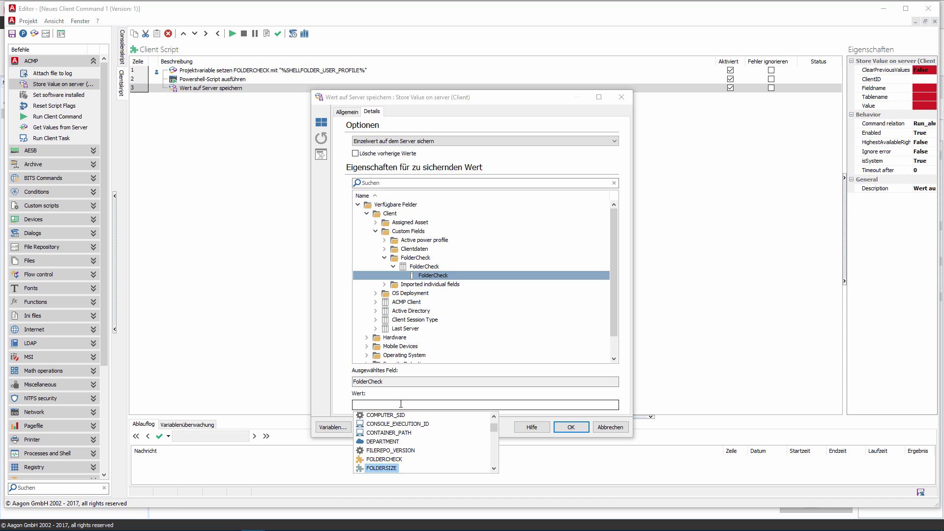
pyautogui.press('Return')
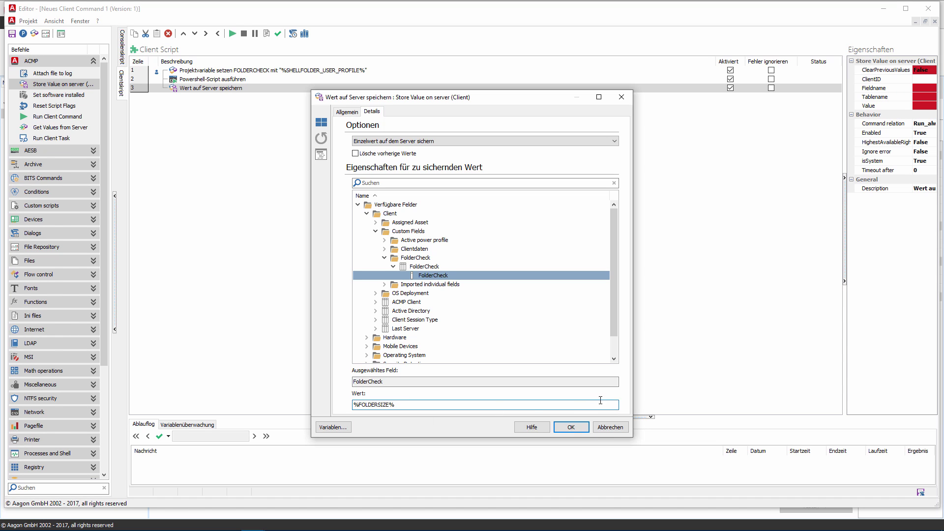
pyautogui.click(571, 427)
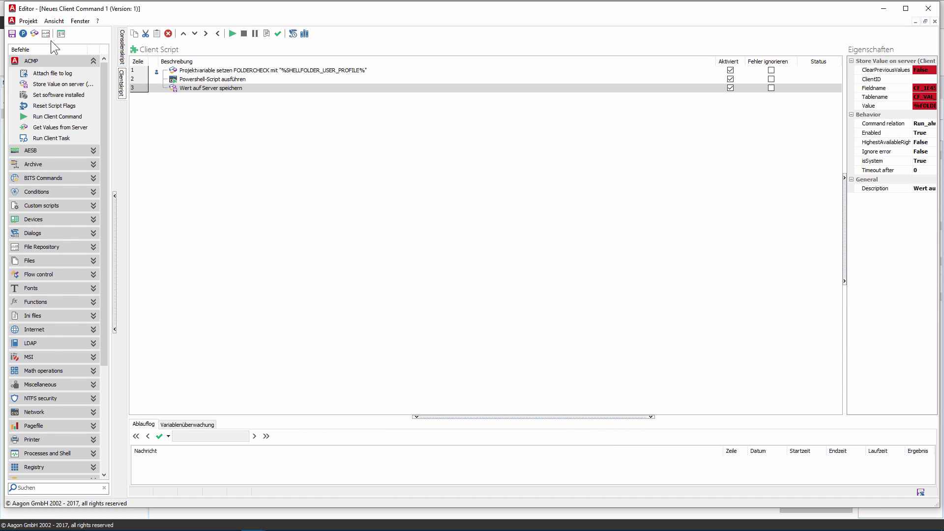
# Save the Client Command under the name CheckFolderSize and close the editor.
pyautogui.click(12, 34)
pyautogui.write('CheckFolderSize')
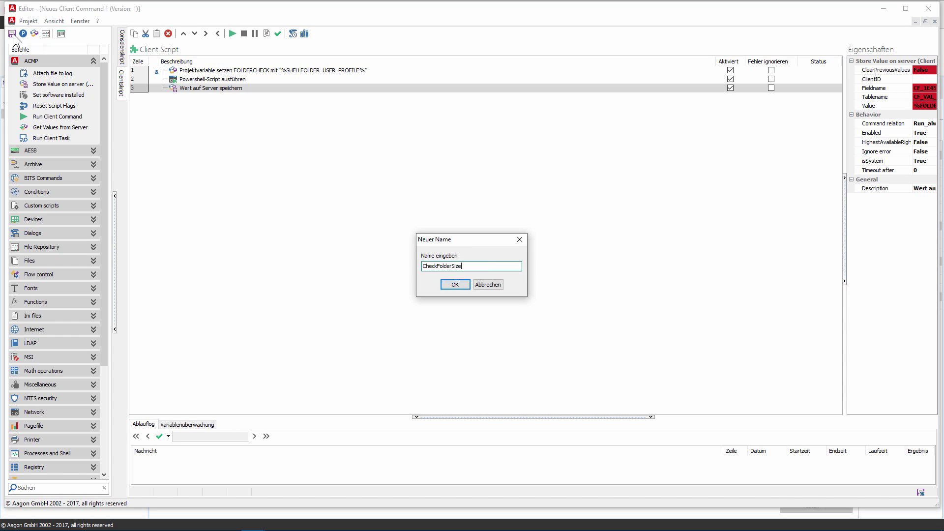
pyautogui.press('Return')
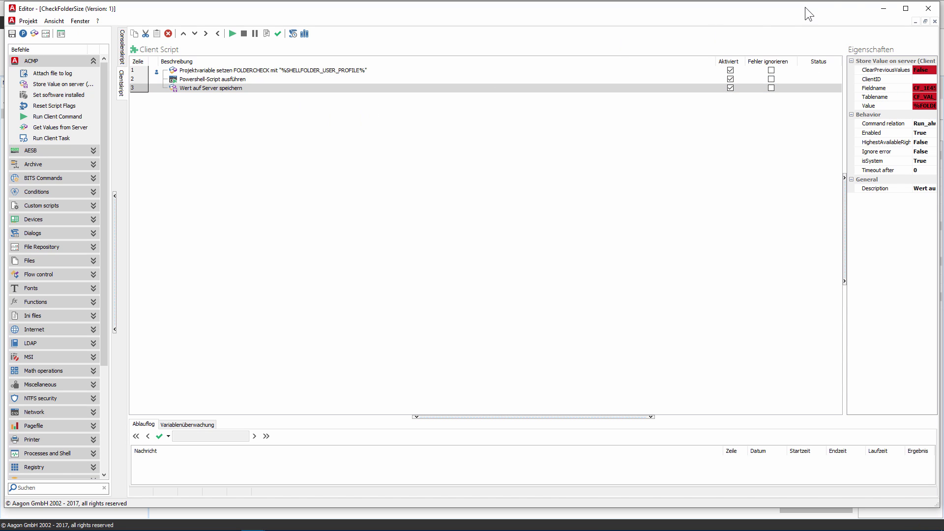
pyautogui.click(928, 10)
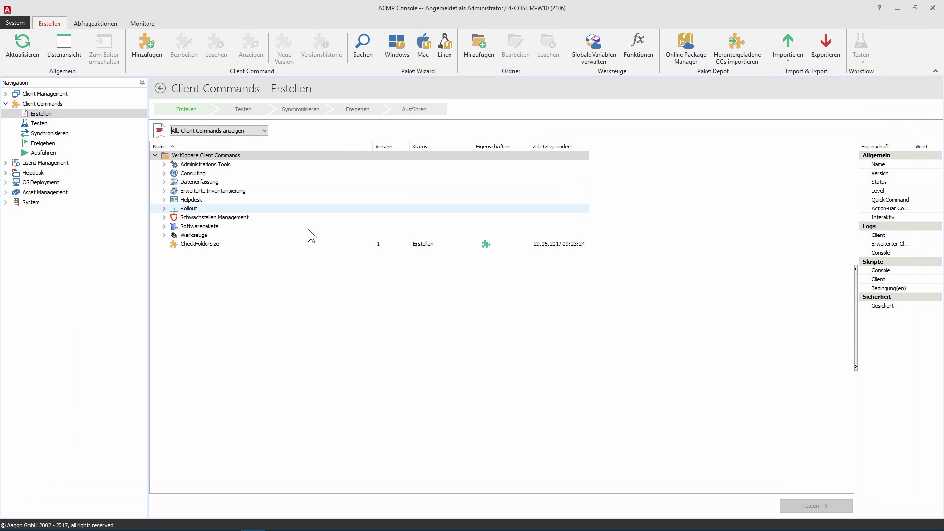
# Advance CheckFolderSize to the Testen stage and run it as a test on the computer 4-COSLIM-W10.
pyautogui.click(274, 244)
pyautogui.click(801, 508)
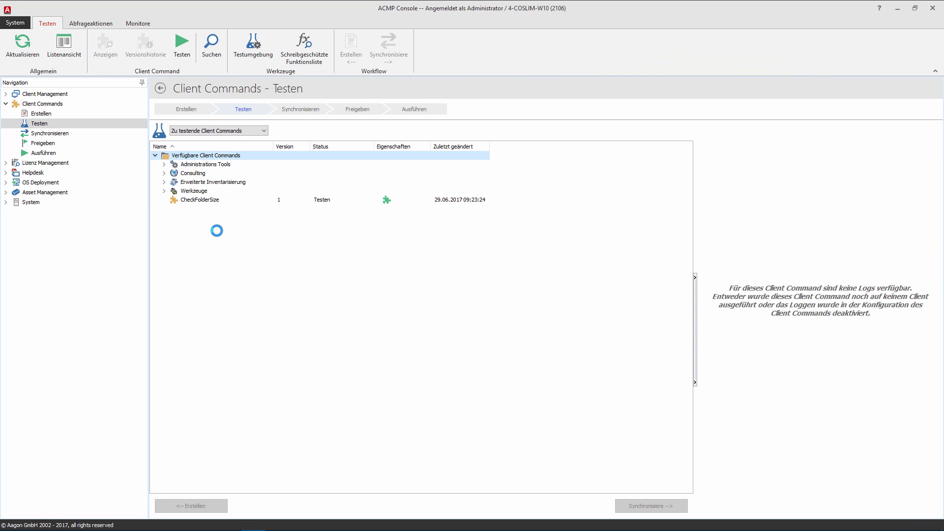
pyautogui.click(187, 200)
pyautogui.doubleClick(199, 201)
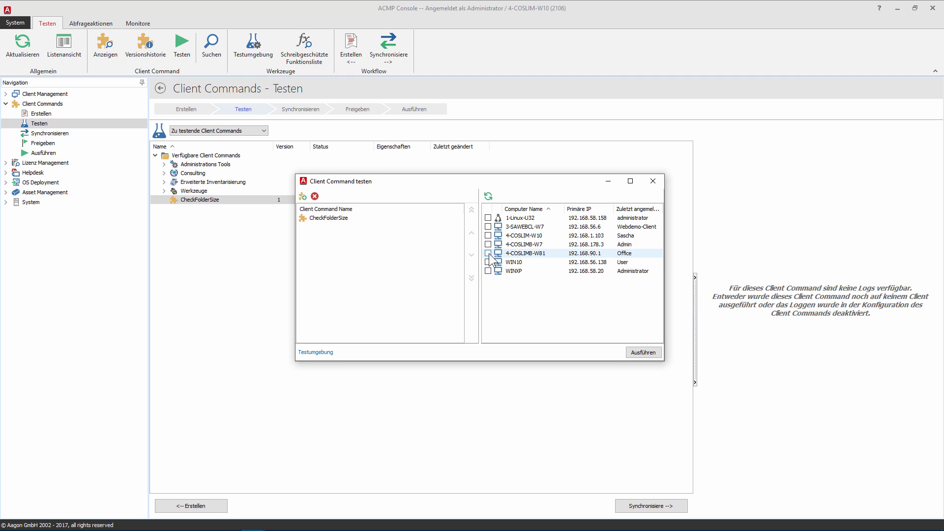
pyautogui.click(489, 235)
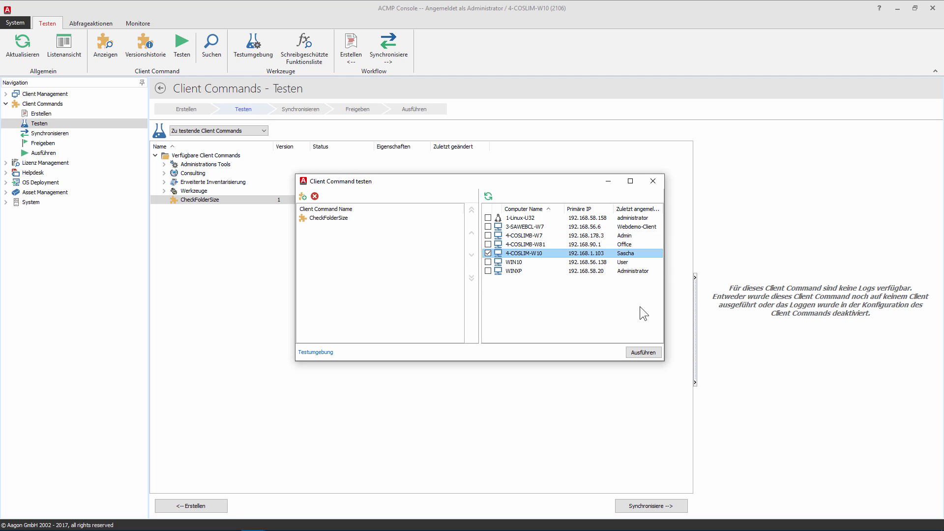
pyautogui.click(640, 353)
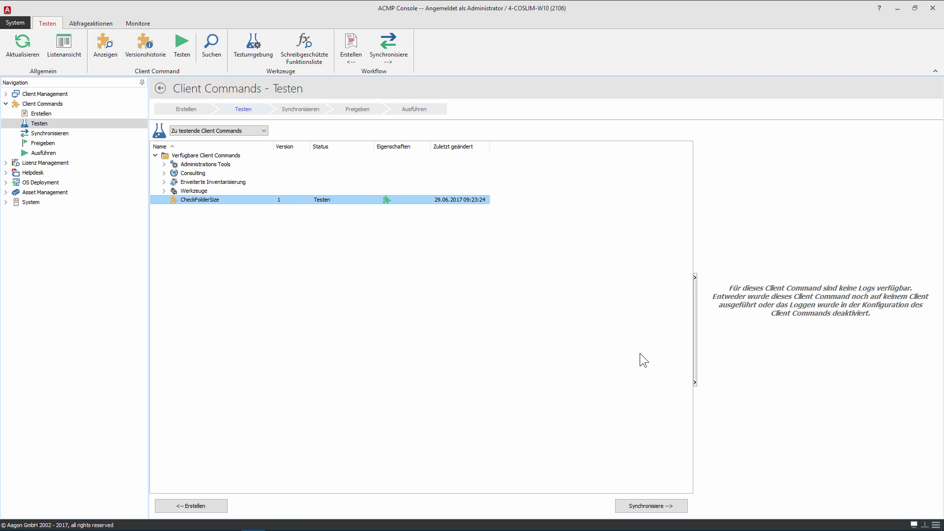
# Check the FolderCheck custom field in the client details of 4-COSLIM-W10, close them and refresh the test results.
pyautogui.click(261, 48)
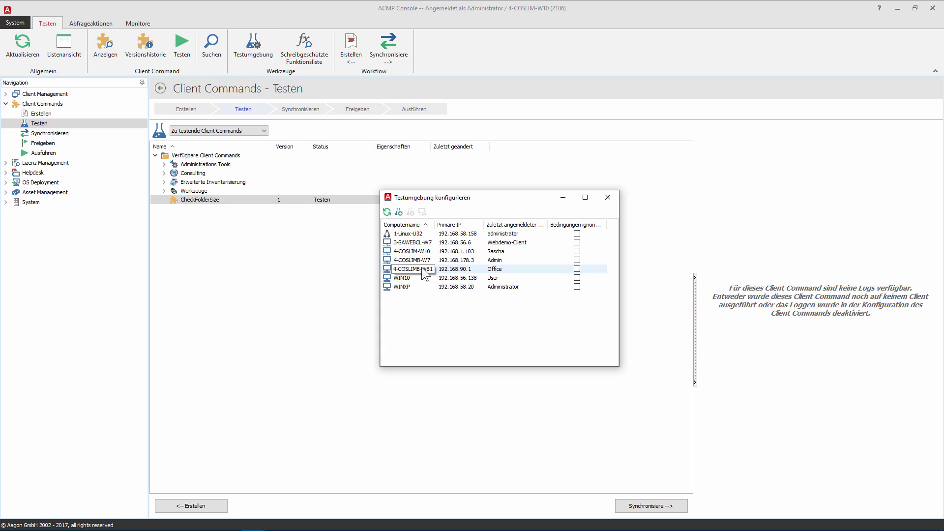
pyautogui.click(426, 251)
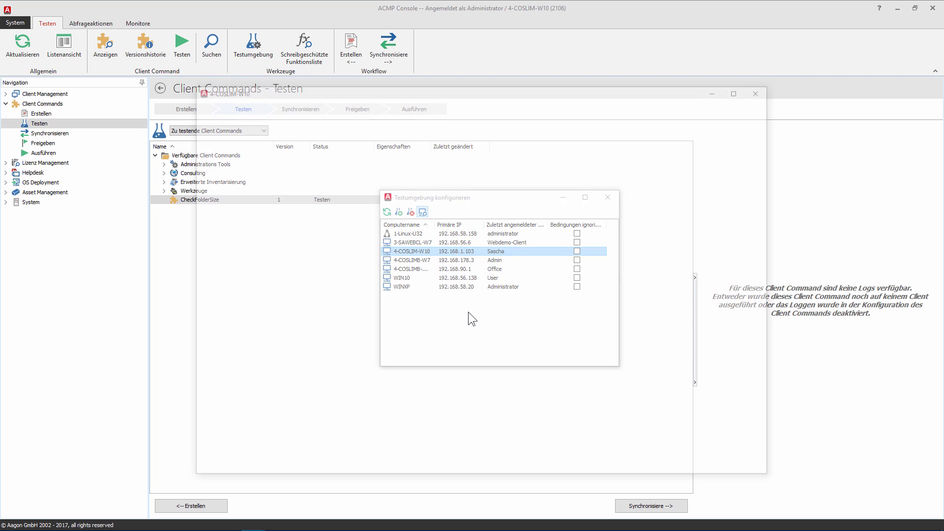
pyautogui.click(231, 143)
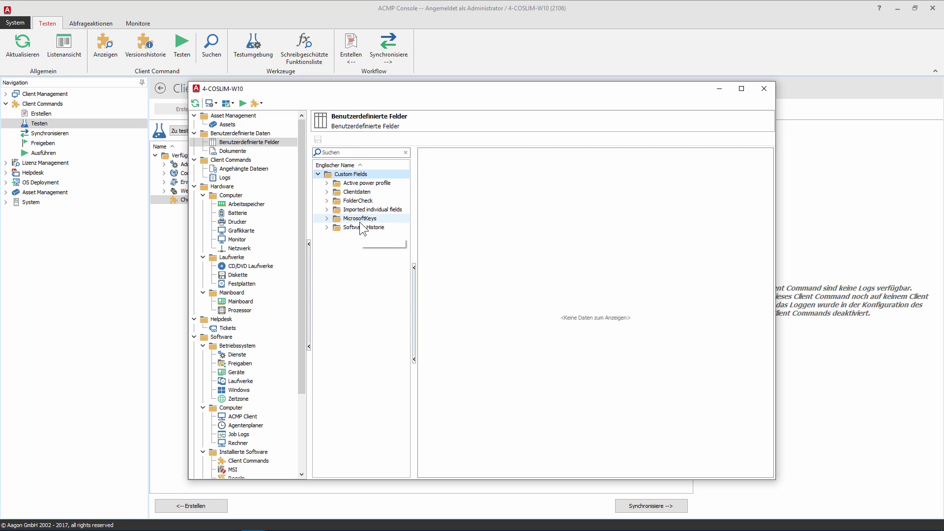
pyautogui.doubleClick(330, 201)
pyautogui.click(349, 210)
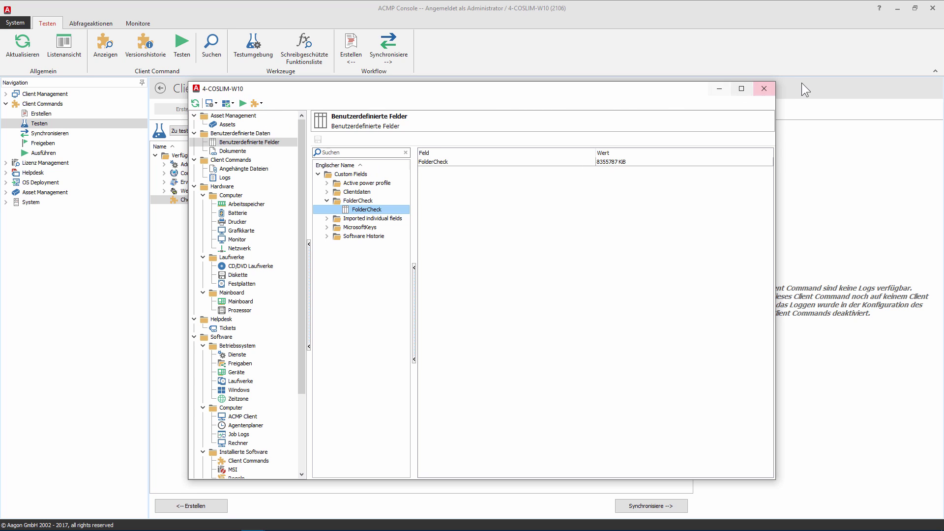
pyautogui.click(764, 89)
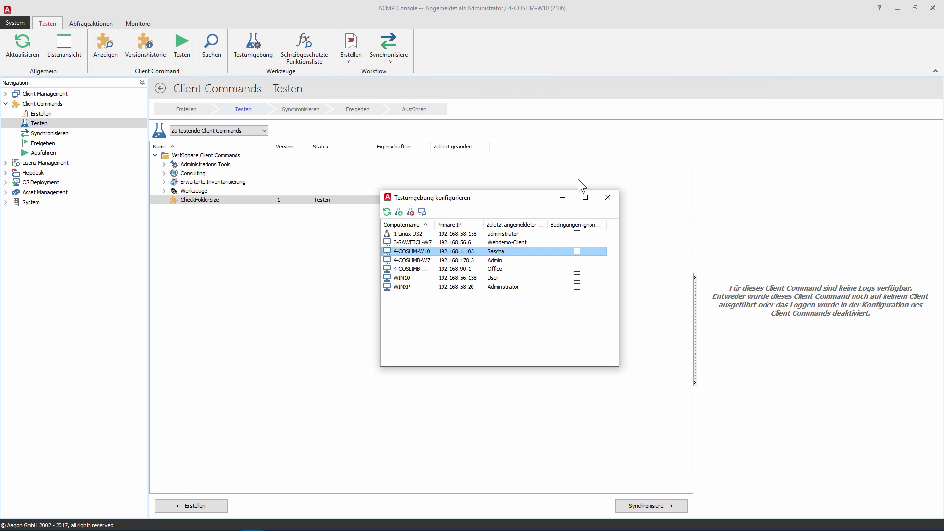
pyautogui.click(608, 197)
pyautogui.click(26, 57)
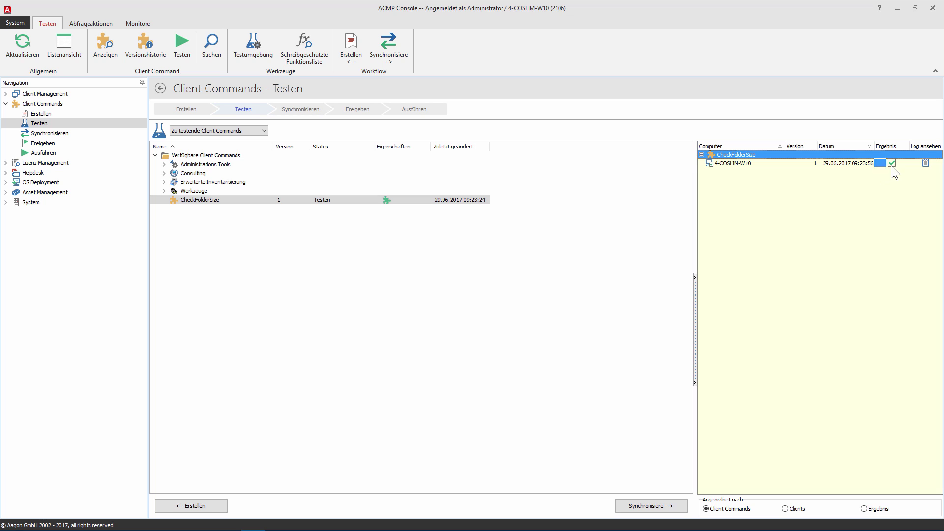
pyautogui.click(891, 164)
pyautogui.click(430, 255)
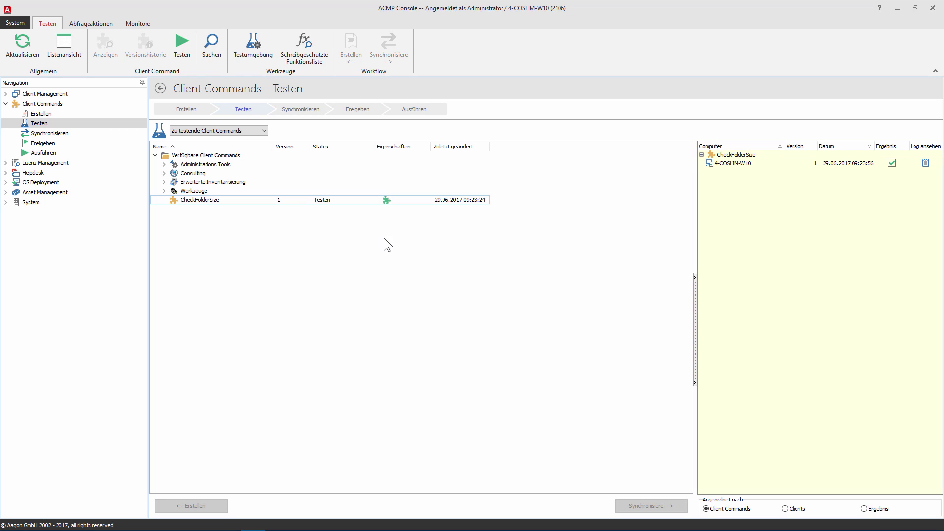
# Open the query Alle aktiven Clients from the Eigene Abfragen folder in the Abfrageverwaltung.
pyautogui.click(4, 93)
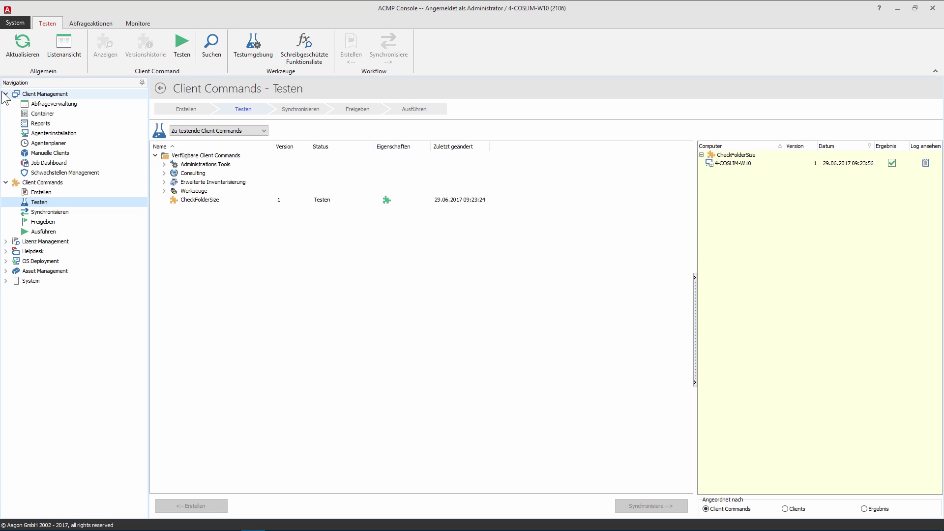
pyautogui.click(56, 104)
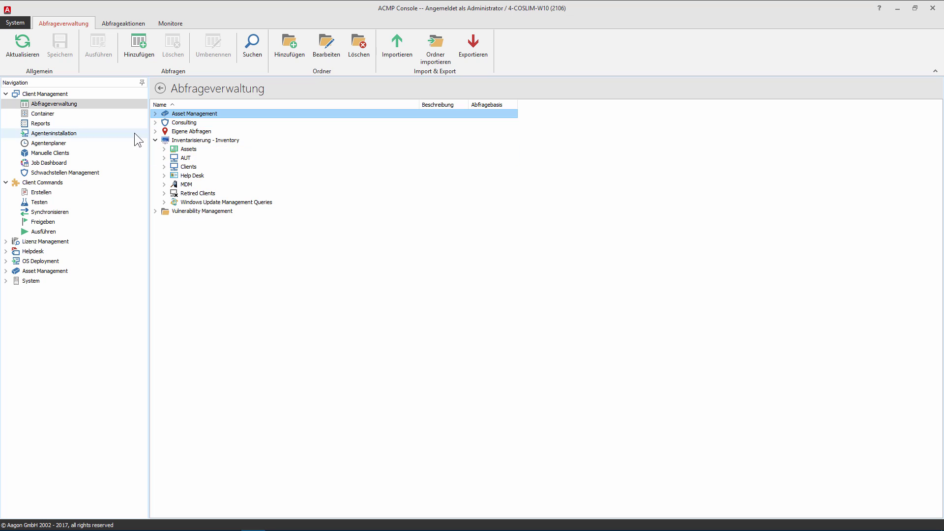
pyautogui.click(154, 140)
pyautogui.click(155, 131)
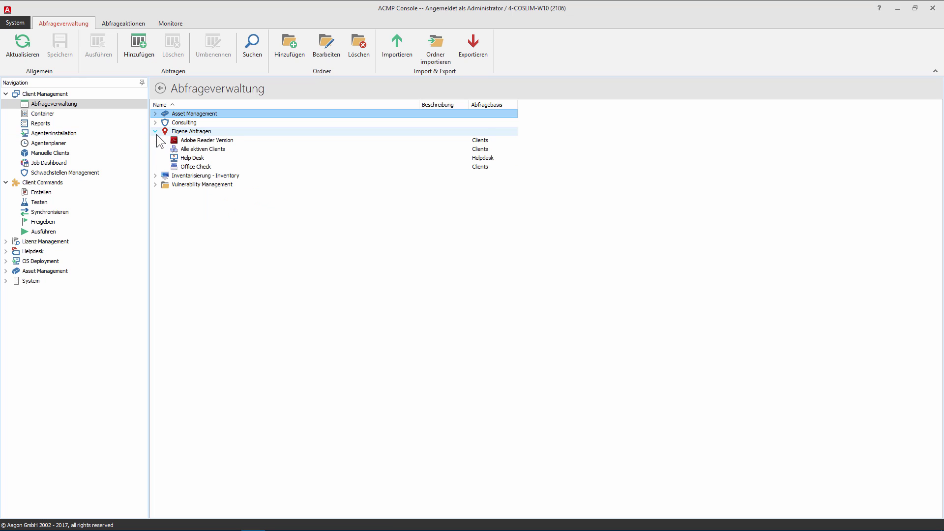
pyautogui.doubleClick(202, 149)
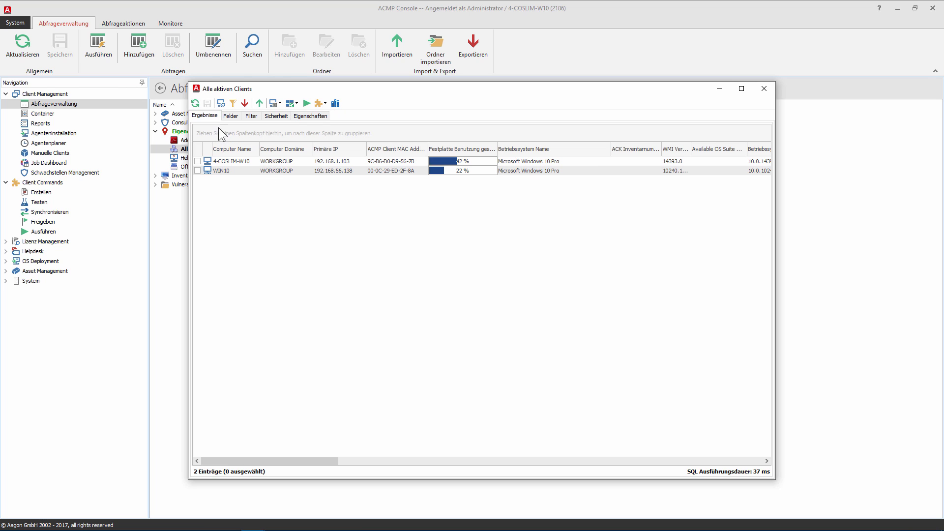
# Remove all fields from ACK Inventarnummer to the end of the query's field list, keeping those up to Betriebssystem Name.
pyautogui.click(230, 116)
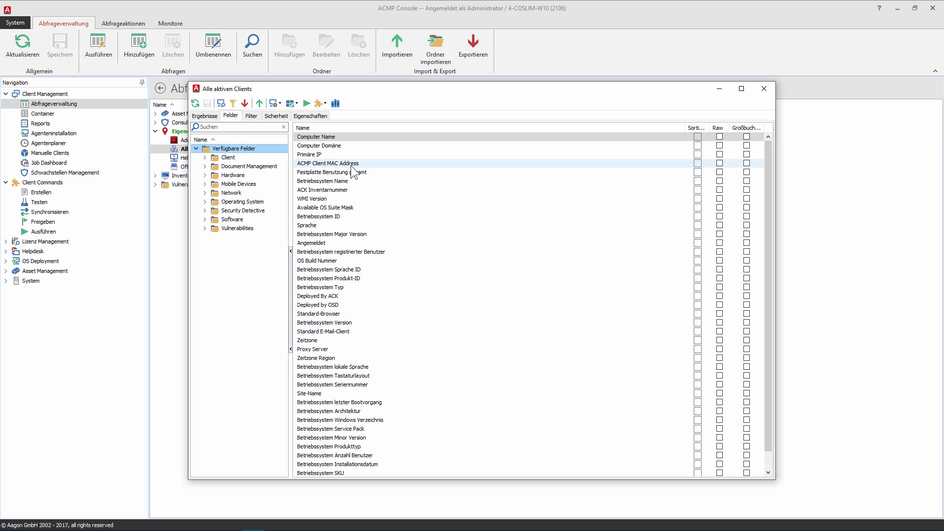
pyautogui.click(334, 191)
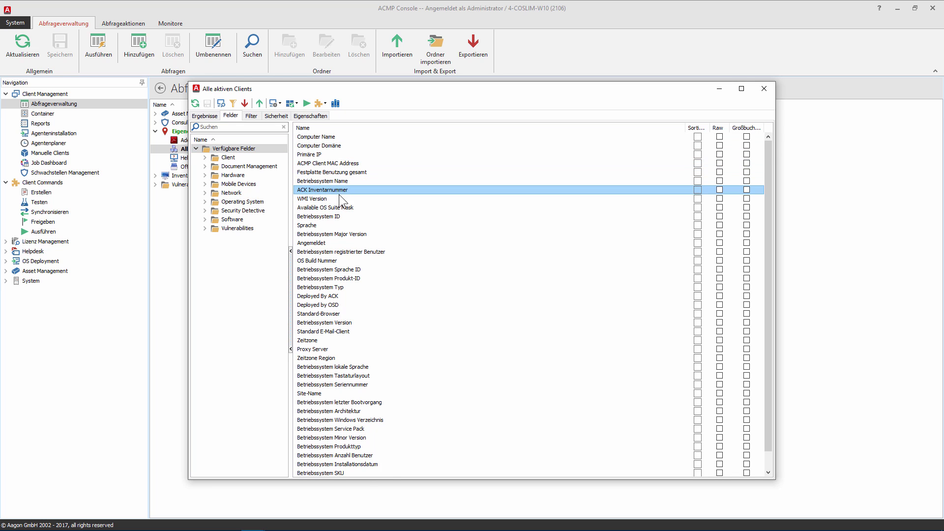
pyautogui.scroll(-1, 415, 344)
pyautogui.keyDown('shift'); pyautogui.click(339, 473); pyautogui.keyUp('shift')
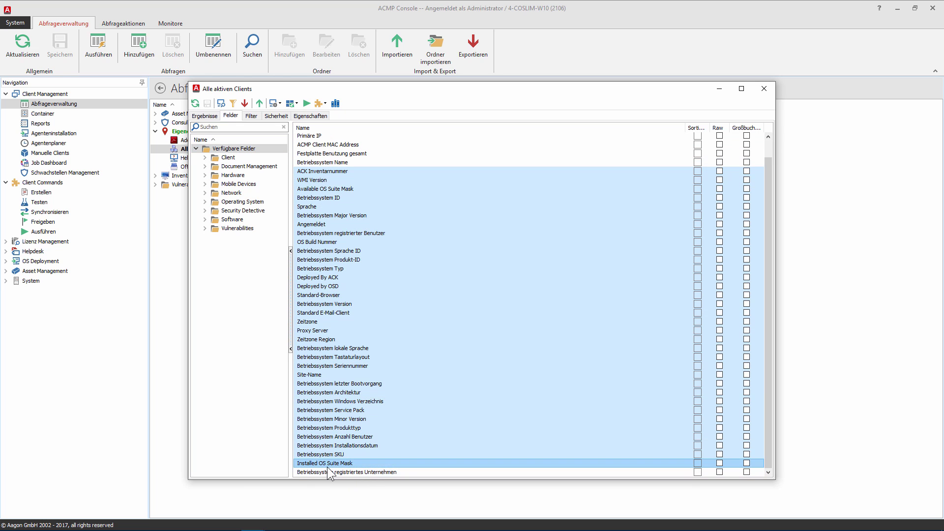
pyautogui.press('Delete')
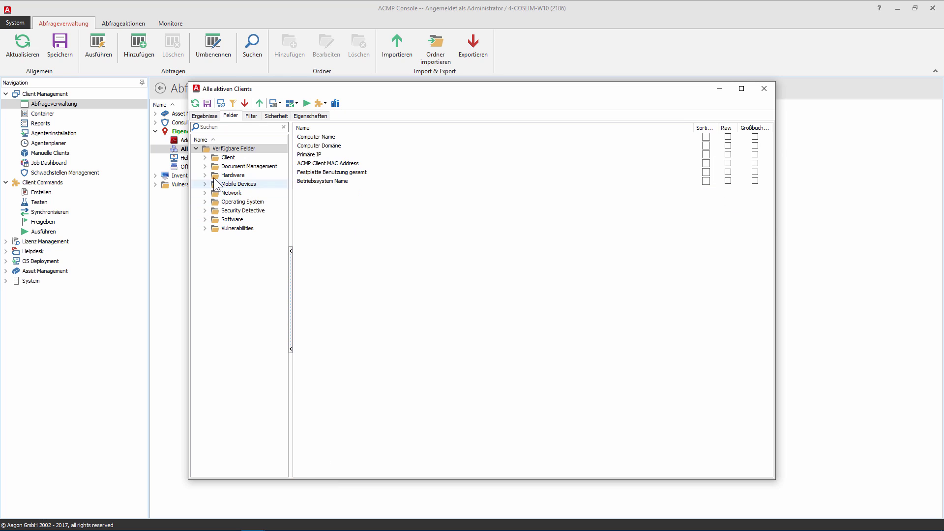
# Add the FolderCheck field from the client's Custom Fields to the query and refresh its results.
pyautogui.click(205, 158)
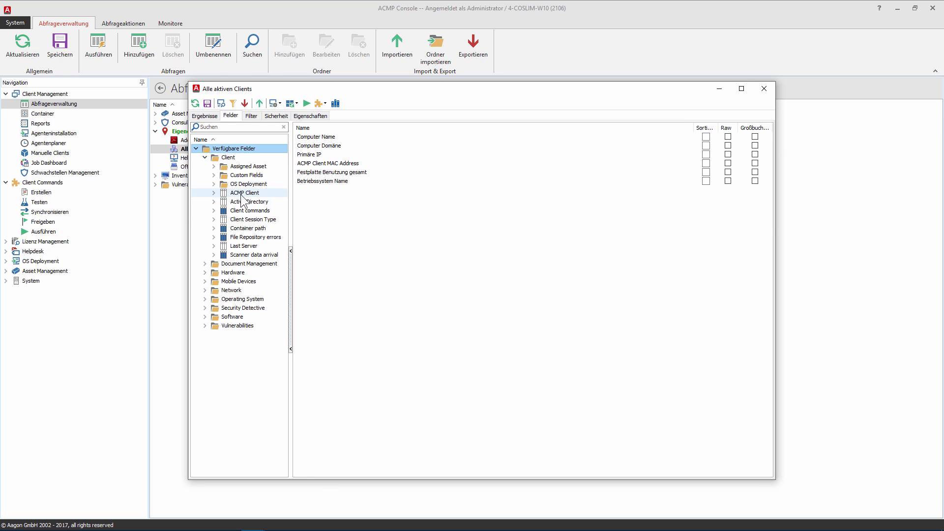
pyautogui.click(213, 175)
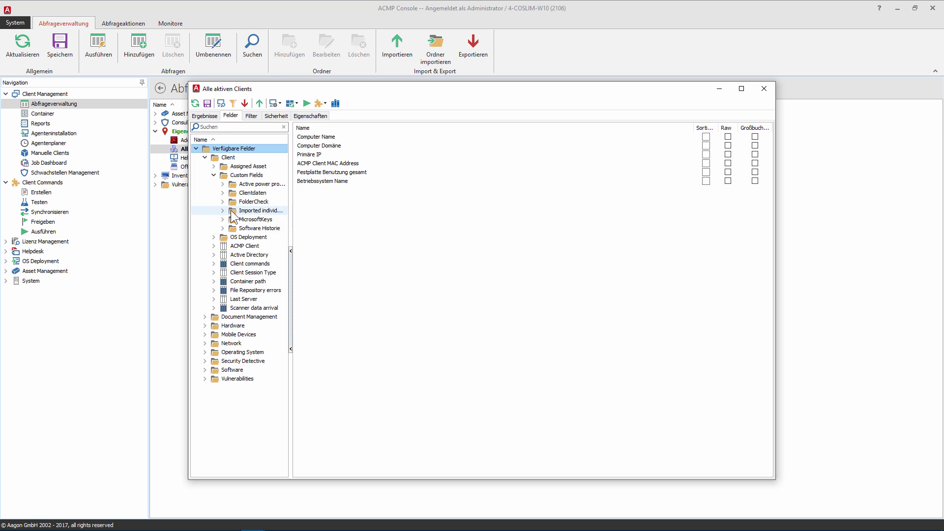
pyautogui.click(256, 201)
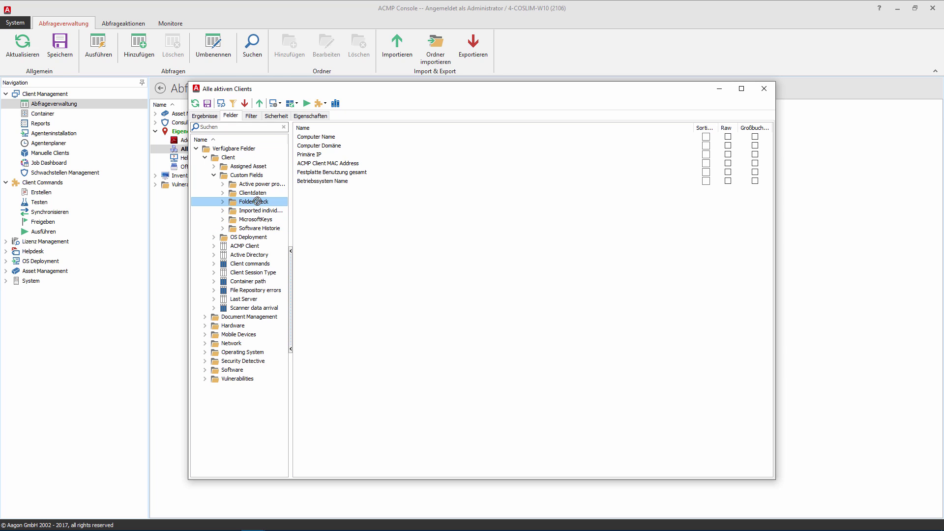
pyautogui.click(195, 103)
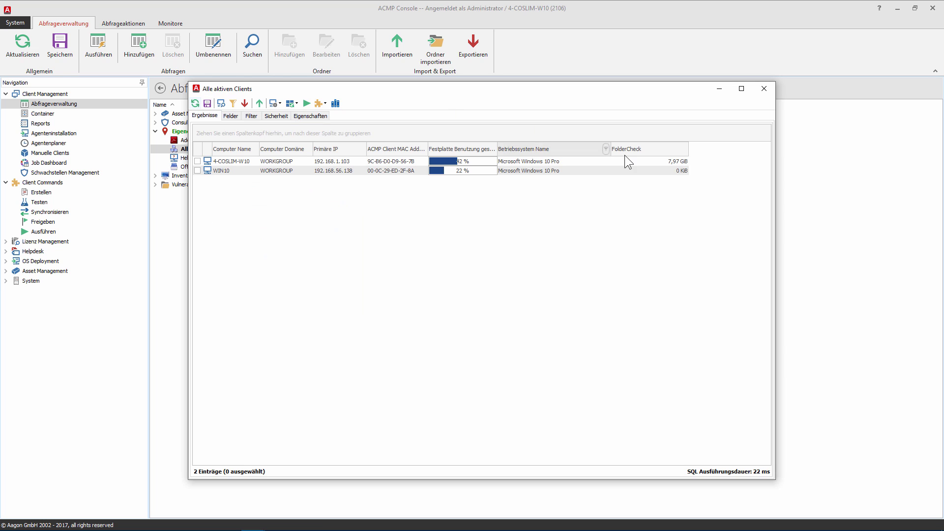
# Select the 4-COSLIM-W10 result to check its FolderCheck value, save the modified query and close it.
pyautogui.click(667, 162)
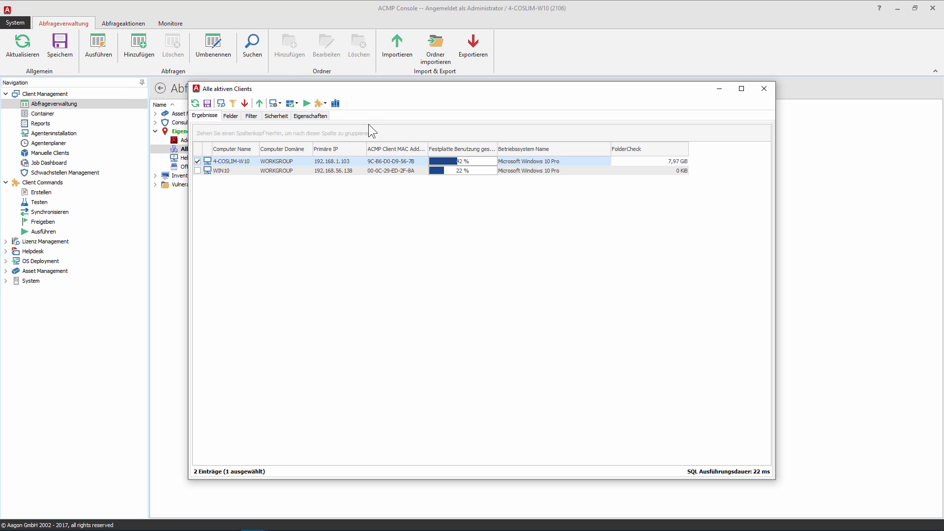
pyautogui.click(207, 103)
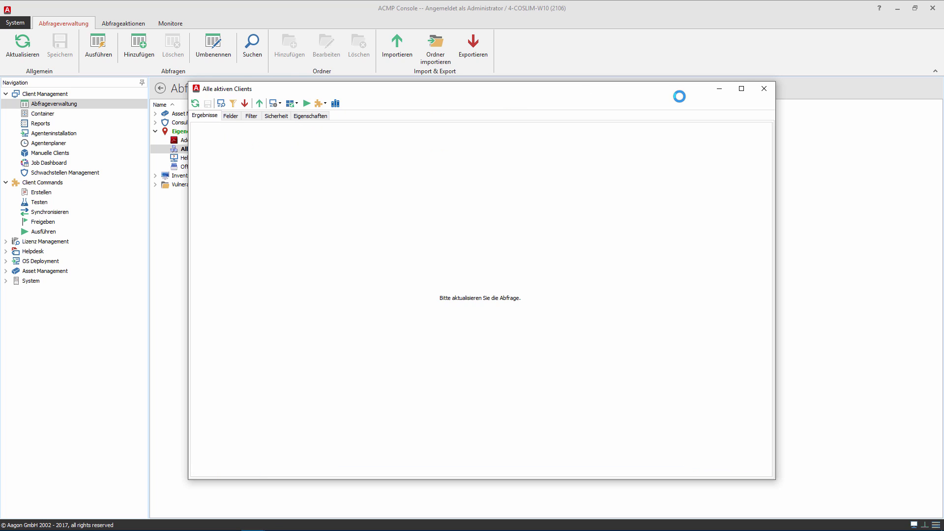
pyautogui.click(770, 92)
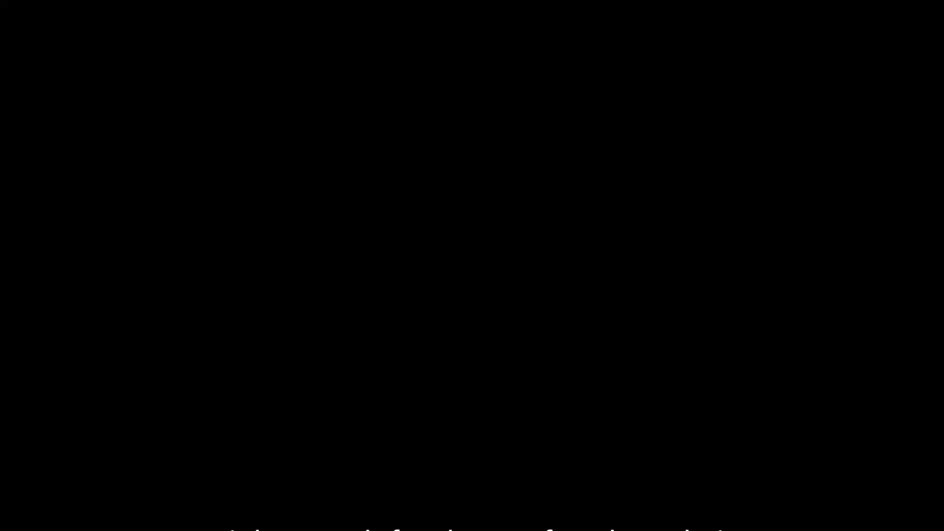